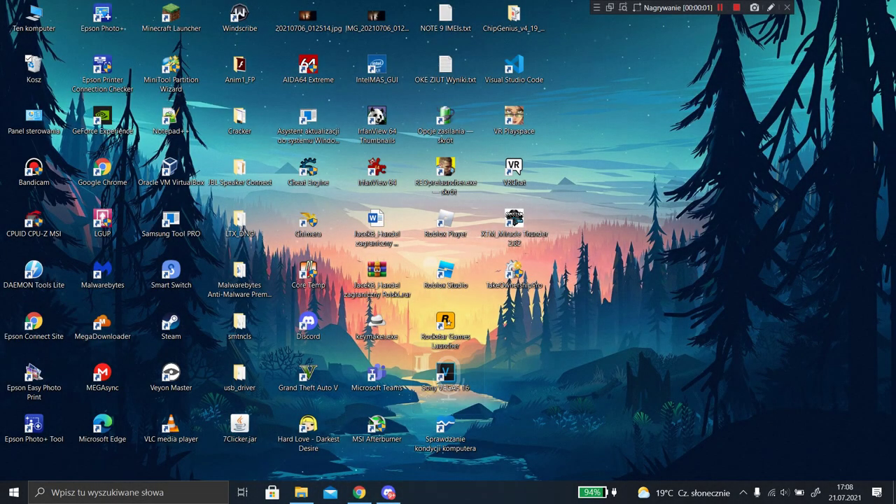
Open Device Manager and move its window toward the middle of the desktop to view the device categories
{"action": "right_click", "coordinate": [14, 492]}
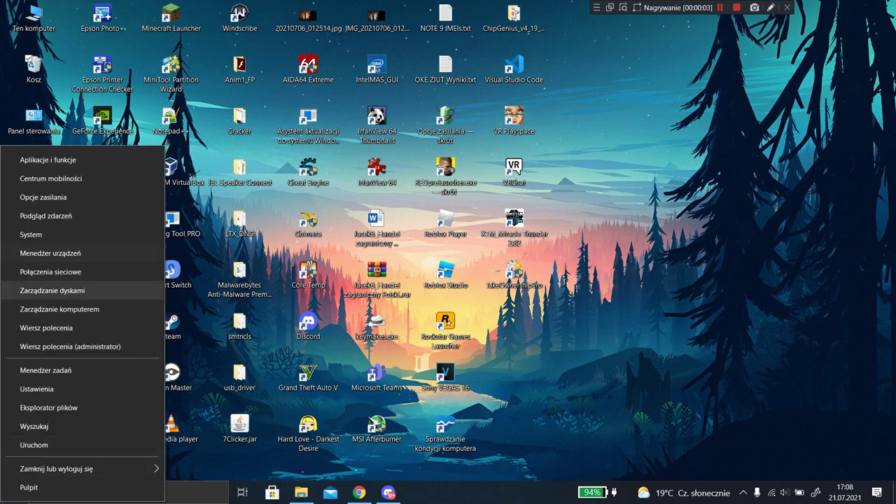
{"action": "left_click", "coordinate": [56, 253]}
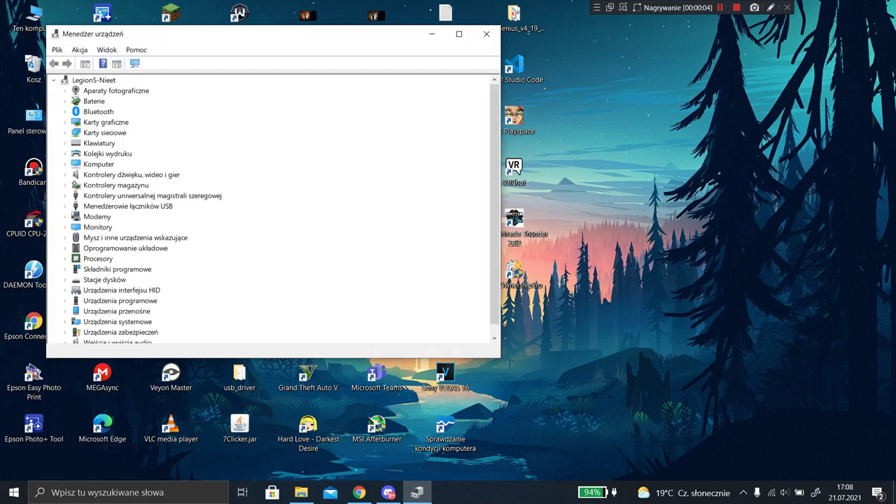
{"action": "left_click_drag", "start_coordinate": [224, 33], "coordinate": [483, 77]}
{"action": "scroll", "coordinate": [527, 252], "scroll_direction": "down", "scroll_amount": 2}
{"action": "scroll", "coordinate": [526, 252], "scroll_direction": "up", "scroll_amount": 2}
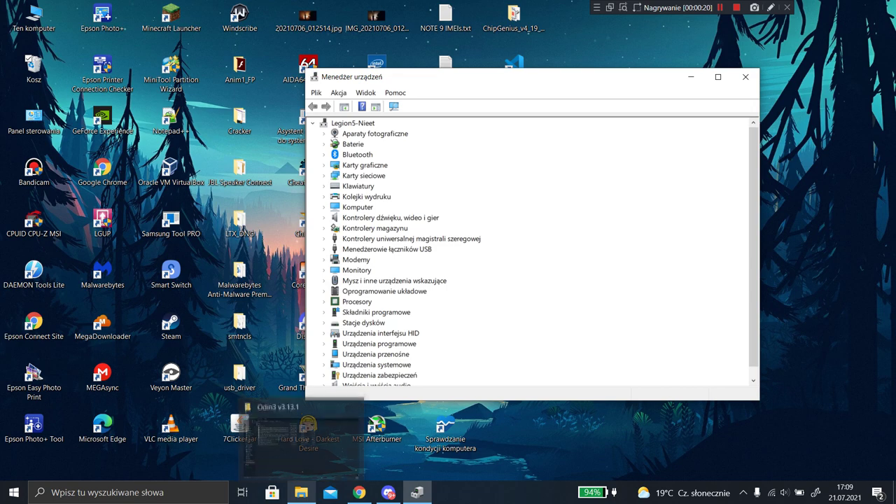
Locate SAMSUNG_USB_Driver_for_Mobile_Phones.exe in the Odin3 v3.13.1 folder, select it and minimize the folder window
{"action": "left_click", "coordinate": [301, 492]}
{"action": "left_click", "coordinate": [197, 215]}
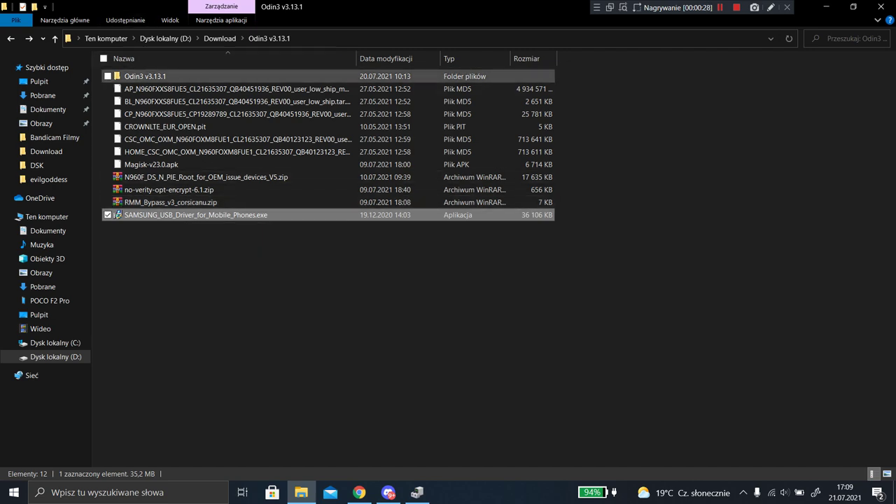
{"action": "left_click", "coordinate": [826, 7]}
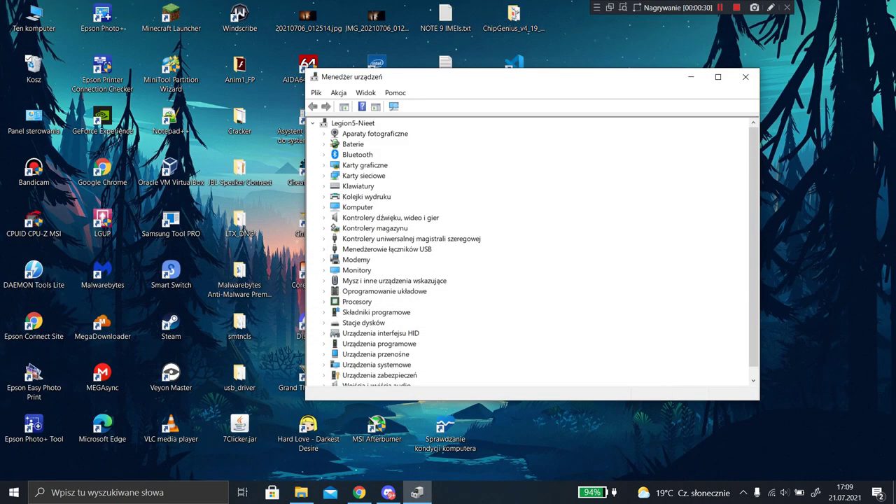
Check the Modems category in Device Manager for SAMSUNG Mobile USB Modem #2, then close Device Manager
{"action": "scroll", "coordinate": [532, 252], "scroll_direction": "down", "scroll_amount": 1}
{"action": "double_click", "coordinate": [356, 250]}
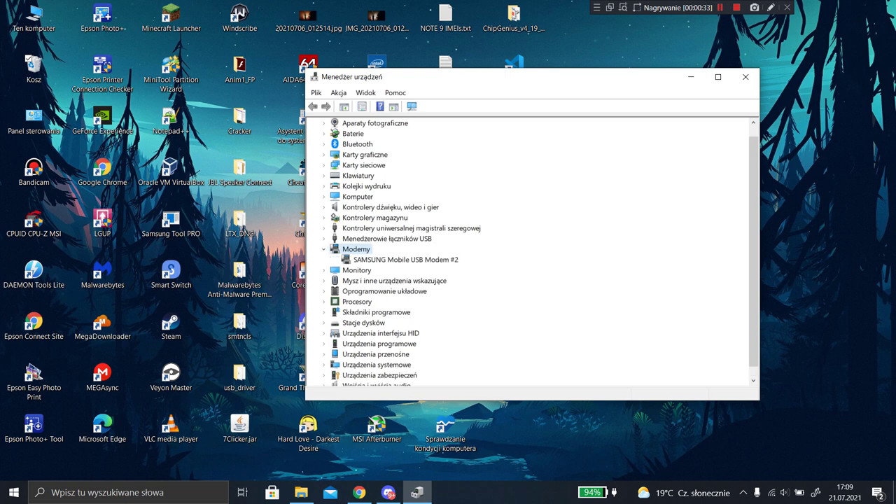
{"action": "left_click", "coordinate": [405, 260]}
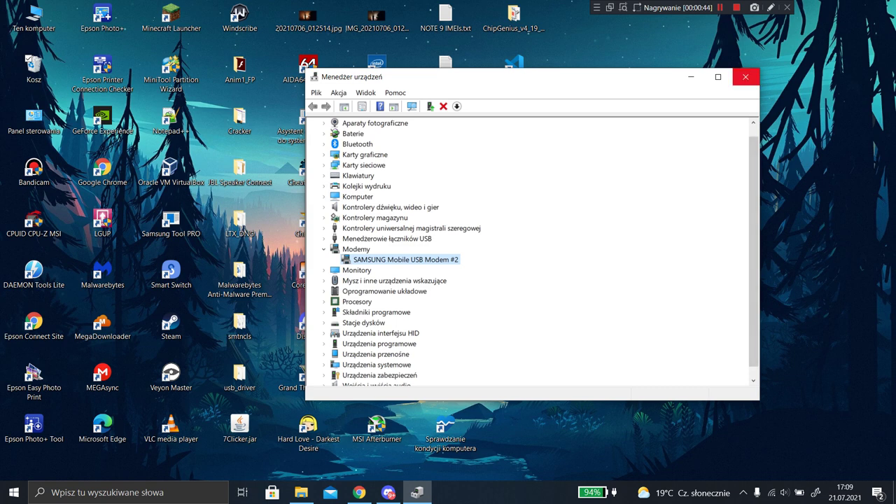
{"action": "left_click", "coordinate": [745, 77]}
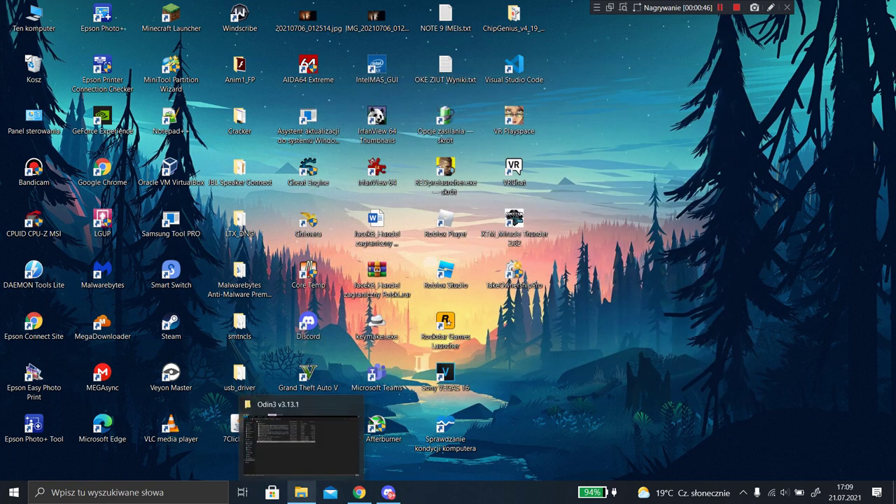
Launch Odin3 v3.14.1.exe from the inner Odin3 v3.13.1 folder with permission granted and reposition its window
{"action": "left_click", "coordinate": [301, 492]}
{"action": "double_click", "coordinate": [207, 76]}
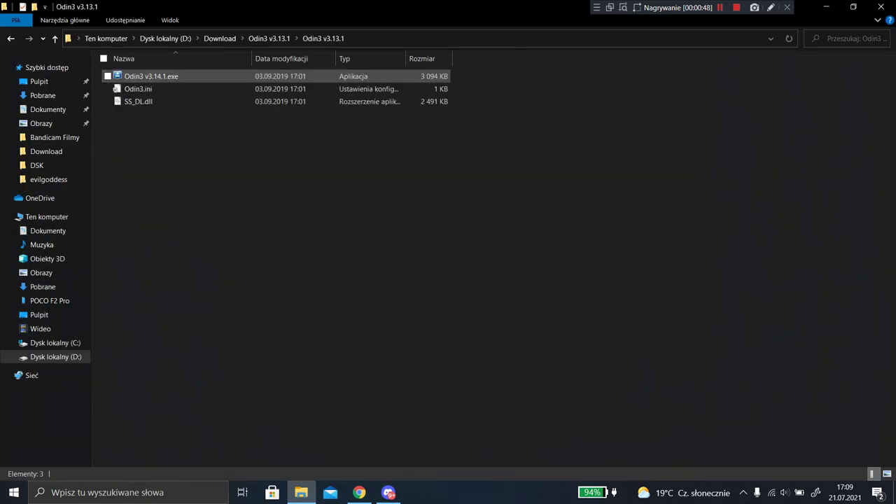
{"action": "double_click", "coordinate": [175, 75]}
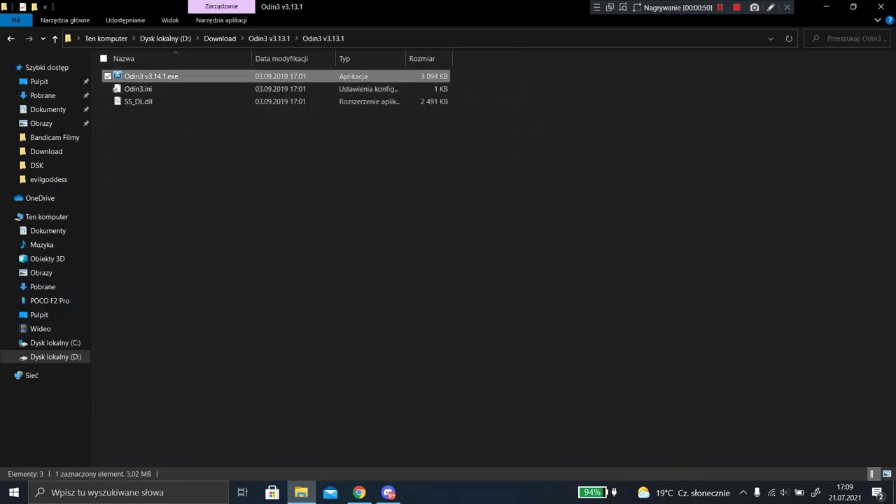
{"action": "left_click", "coordinate": [542, 352]}
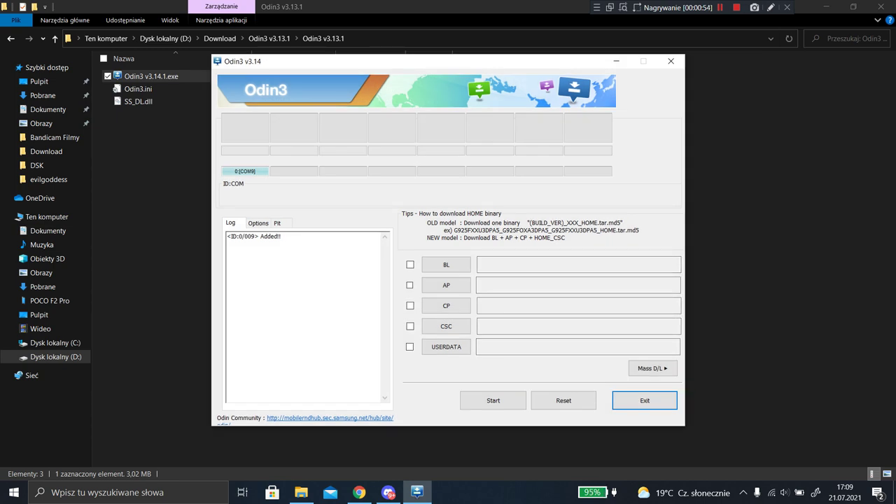
{"action": "left_click_drag", "start_coordinate": [420, 61], "coordinate": [582, 51]}
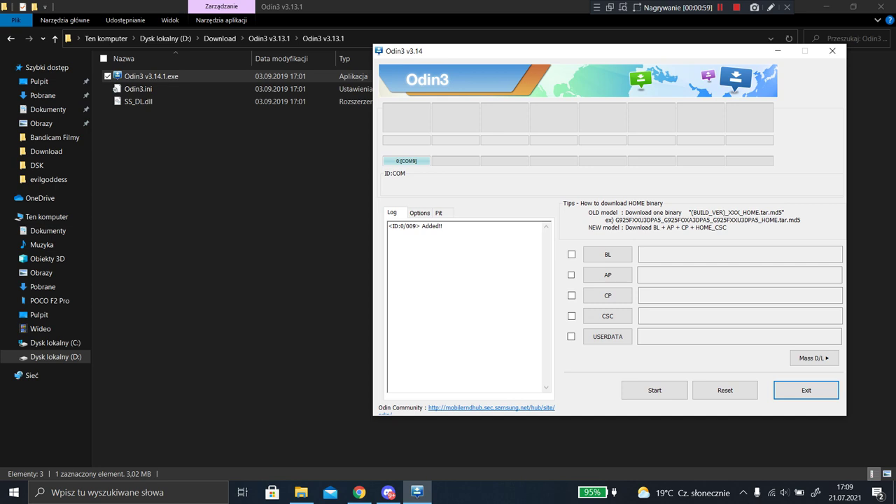
{"action": "left_click_drag", "start_coordinate": [442, 50], "coordinate": [224, 73]}
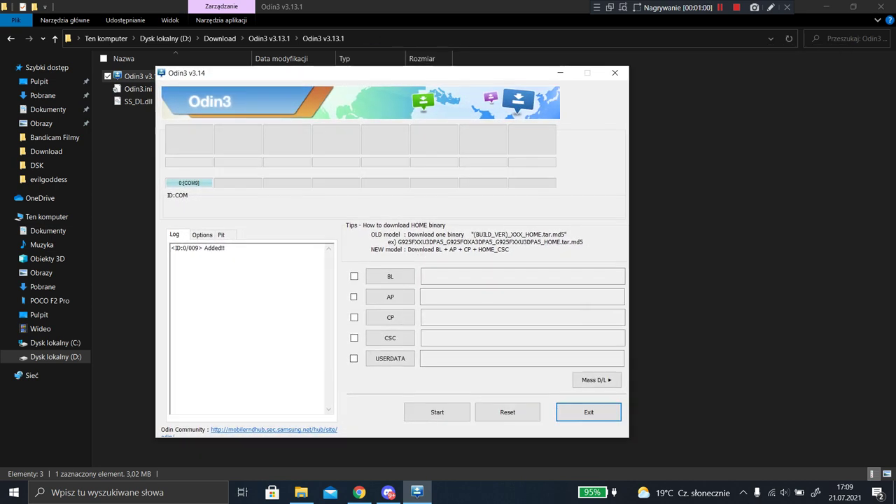
Switch to the SamFw firmware site in Chrome and dismiss the AdBlock notice as understood and turned off
{"action": "left_click", "coordinate": [358, 492]}
{"action": "scroll", "coordinate": [774, 168], "scroll_direction": "down", "scroll_amount": 3}
{"action": "scroll", "coordinate": [774, 165], "scroll_direction": "up", "scroll_amount": 3}
{"action": "left_click", "coordinate": [744, 53]}
{"action": "scroll", "coordinate": [448, 280], "scroll_direction": "down", "scroll_amount": 4}
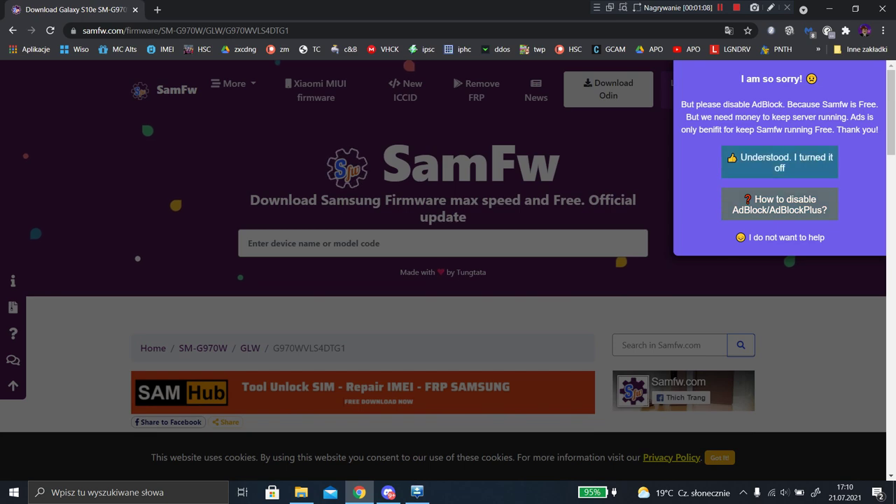
{"action": "left_click", "coordinate": [780, 161]}
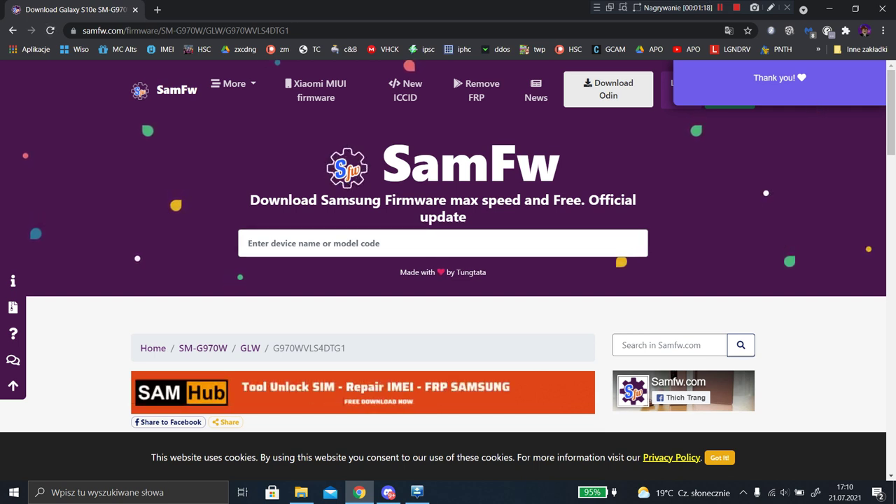
Examine the Galaxy S10e SM-G970W firmware page, including its AP and CSC versions, Android version and binary revision
{"action": "scroll", "coordinate": [448, 245], "scroll_direction": "down", "scroll_amount": 4}
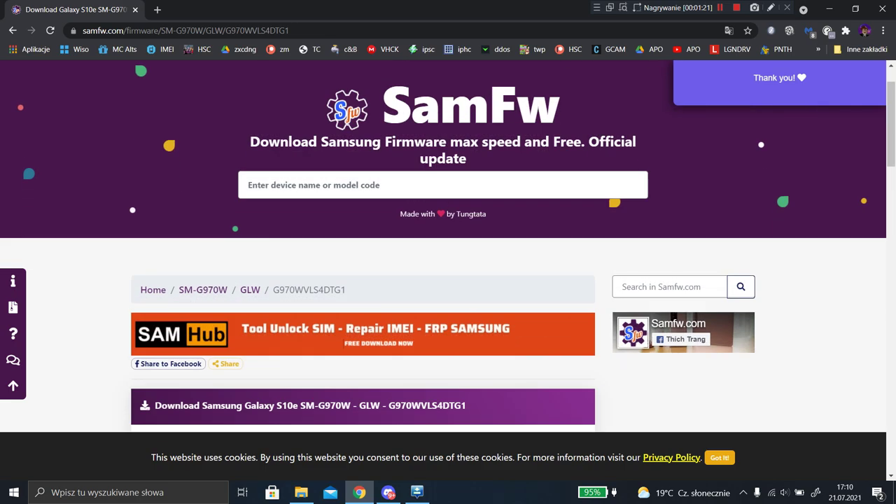
{"action": "scroll", "coordinate": [448, 245], "scroll_direction": "up", "scroll_amount": 3}
{"action": "scroll", "coordinate": [448, 246], "scroll_direction": "down", "scroll_amount": 5}
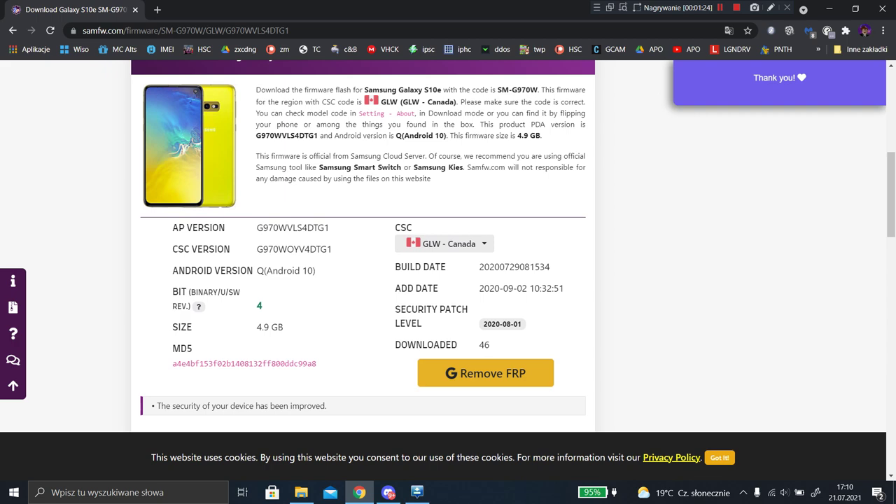
{"action": "scroll", "coordinate": [363, 245], "scroll_direction": "up", "scroll_amount": 1}
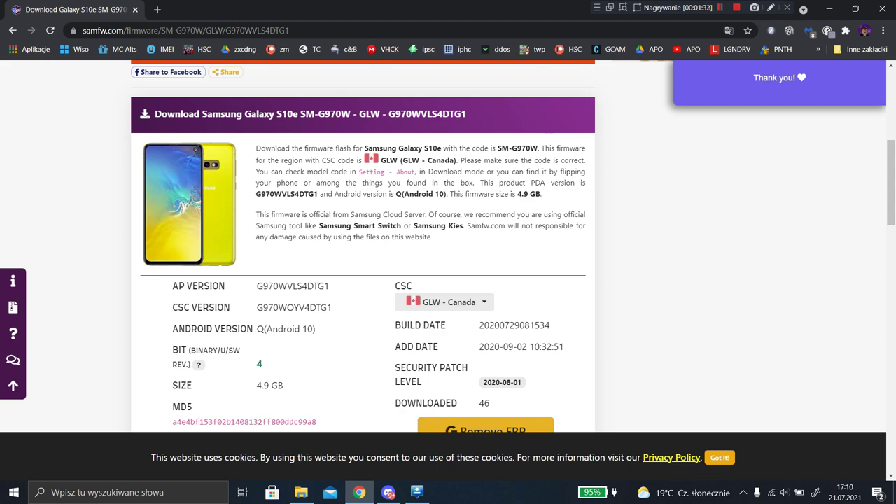
{"action": "scroll", "coordinate": [363, 245], "scroll_direction": "up", "scroll_amount": 2}
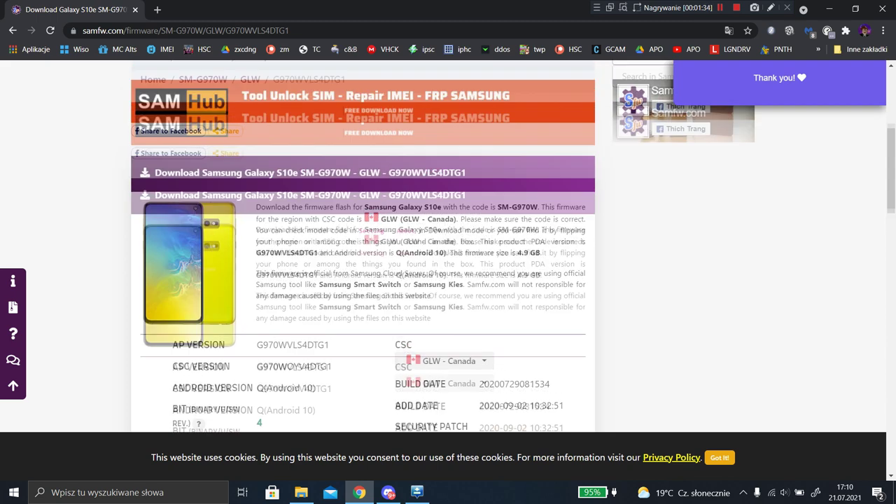
{"action": "scroll", "coordinate": [363, 245], "scroll_direction": "up", "scroll_amount": 4}
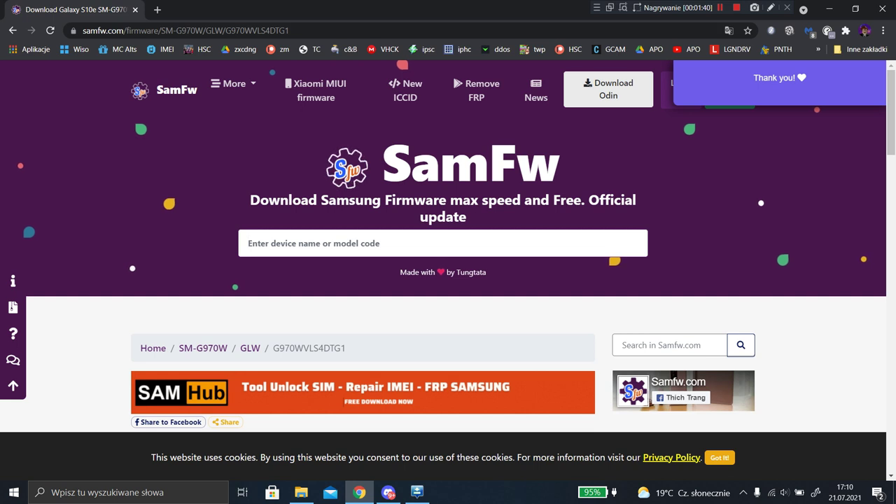
Search for model code N960F and open the SM-N960F / Galaxy Note9 firmware page
{"action": "key", "text": "Caps_Lock"}
{"action": "type", "text": "F"}
{"action": "key", "text": "BackSpace"}
{"action": "key", "text": "Caps_Lock"}
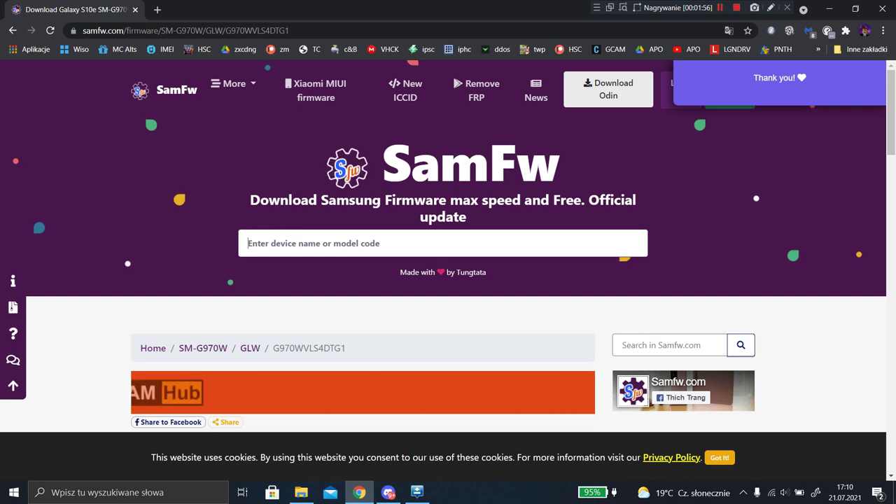
{"action": "type", "text": "N"}
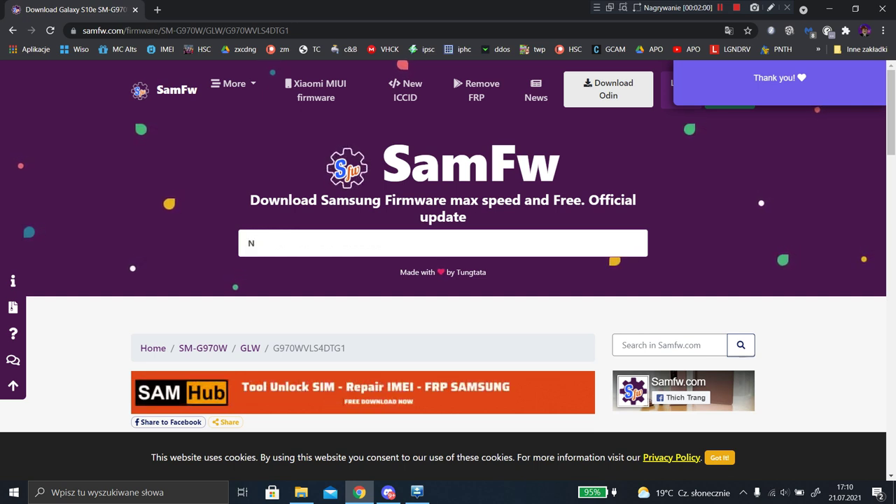
{"action": "type", "text": "++"}
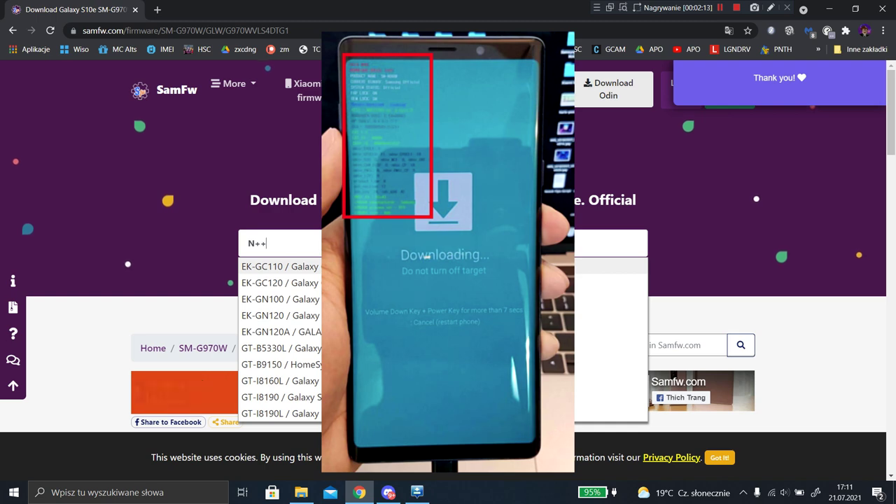
{"action": "key", "text": "BackSpace"}
{"action": "key", "text": "BackSpace"}
{"action": "type", "text": "960F"}
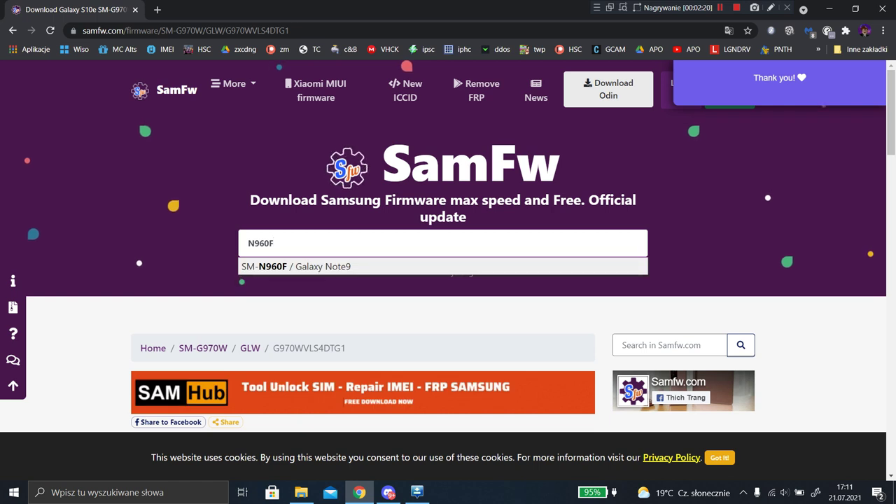
{"action": "key", "text": "Return"}
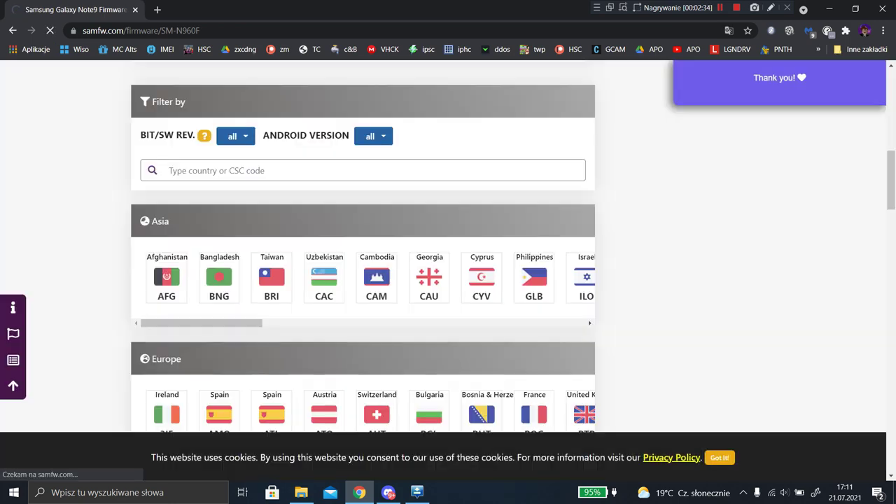
Dismiss the AdBlock notice and open the Poland (XEO) firmware list from the Europe region section
{"action": "scroll", "coordinate": [363, 245], "scroll_direction": "up", "scroll_amount": 1}
{"action": "scroll", "coordinate": [362, 245], "scroll_direction": "down", "scroll_amount": 2}
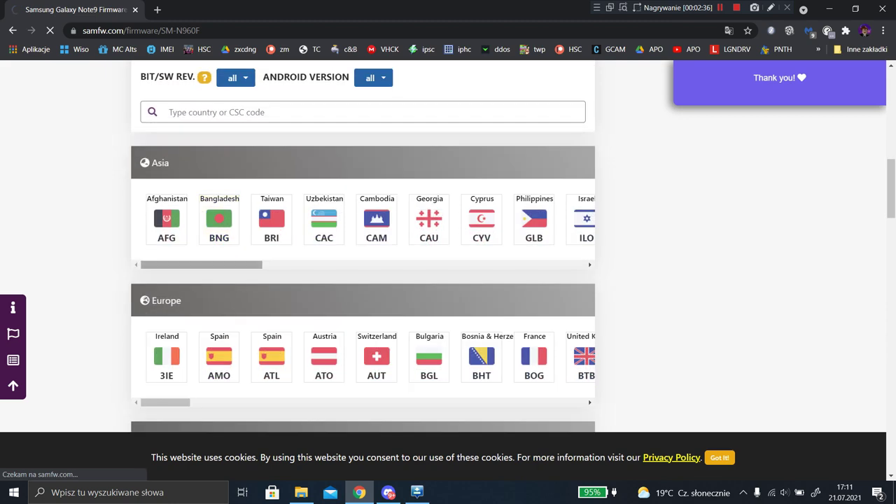
{"action": "scroll", "coordinate": [168, 241], "scroll_direction": "down", "scroll_amount": 2}
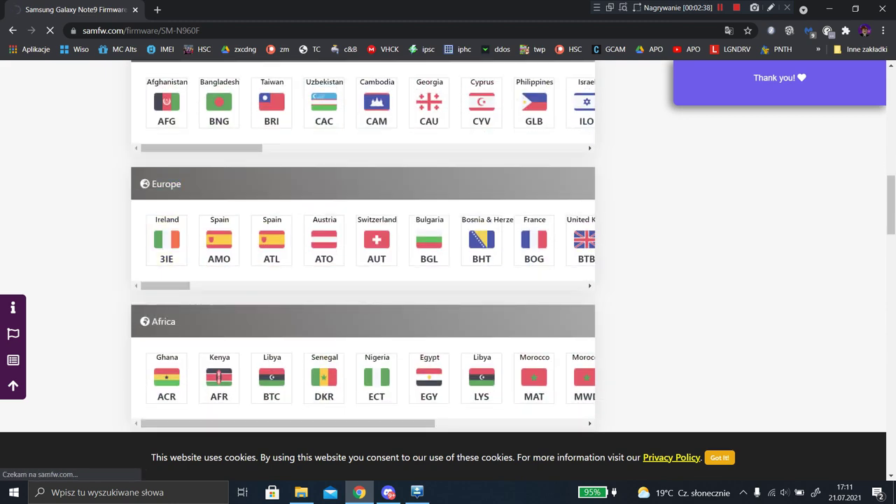
{"action": "scroll", "coordinate": [363, 240], "scroll_direction": "right", "scroll_amount": 2}
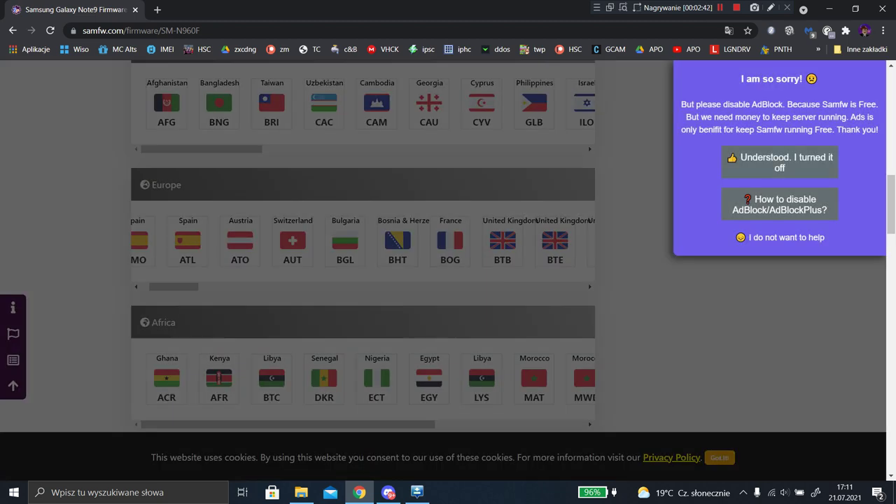
{"action": "left_click", "coordinate": [780, 162]}
{"action": "left_click_drag", "start_coordinate": [174, 287], "coordinate": [220, 287]}
{"action": "left_click", "coordinate": [50, 31]}
{"action": "scroll", "coordinate": [363, 242], "scroll_direction": "right", "scroll_amount": 5}
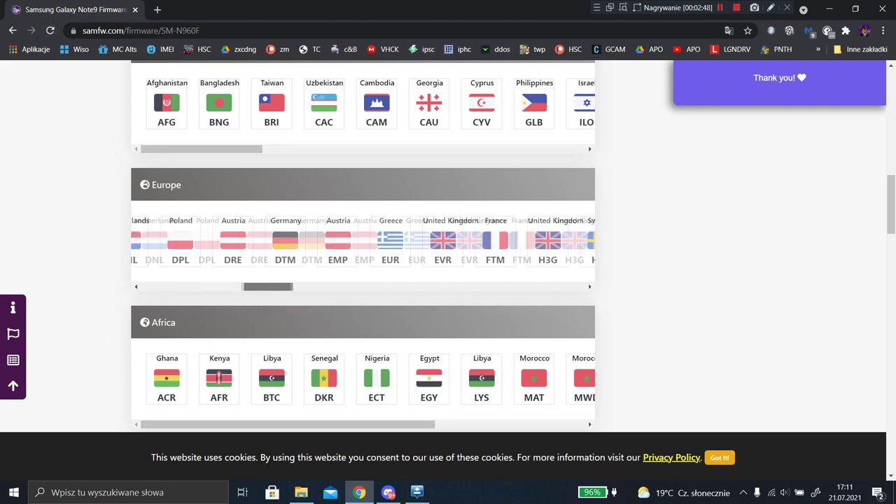
{"action": "scroll", "coordinate": [363, 242], "scroll_direction": "right", "scroll_amount": 7}
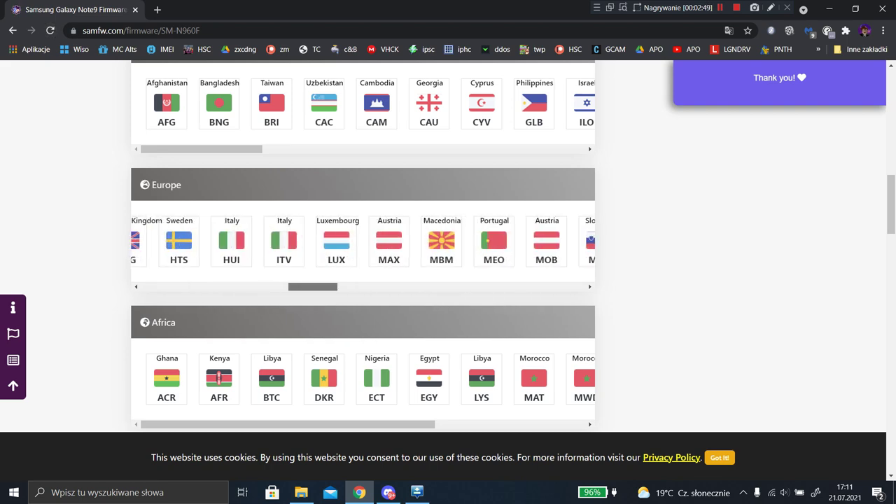
{"action": "scroll", "coordinate": [363, 242], "scroll_direction": "right", "scroll_amount": 6}
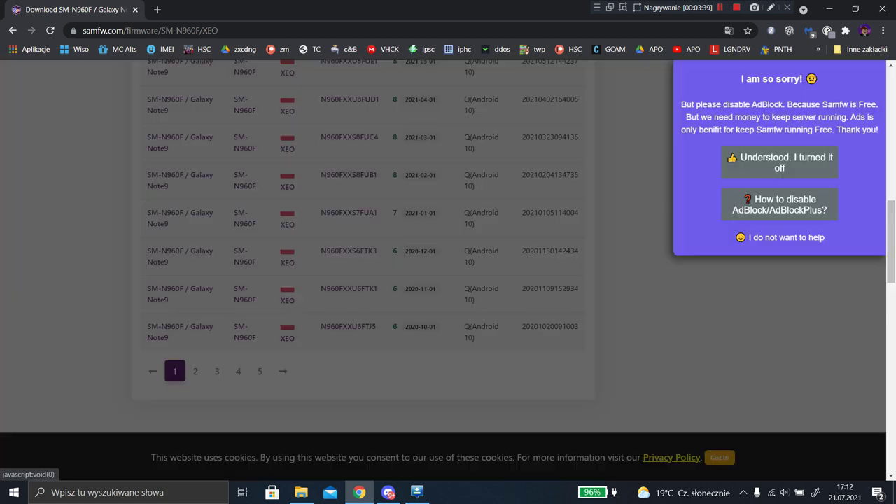
Decline the AdBlock request and review the SM-N960F XEO firmware versions by binary revision, security patch and build date
{"action": "left_click", "coordinate": [785, 237]}
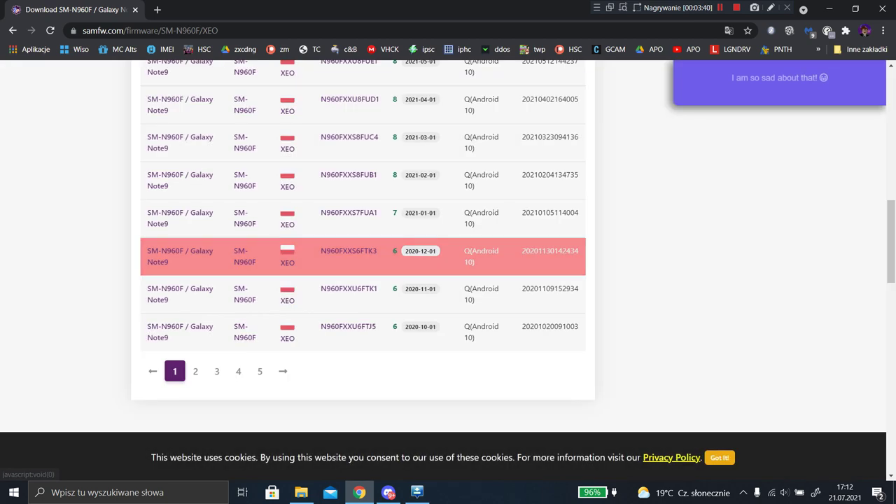
{"action": "scroll", "coordinate": [363, 256], "scroll_direction": "up", "scroll_amount": 4}
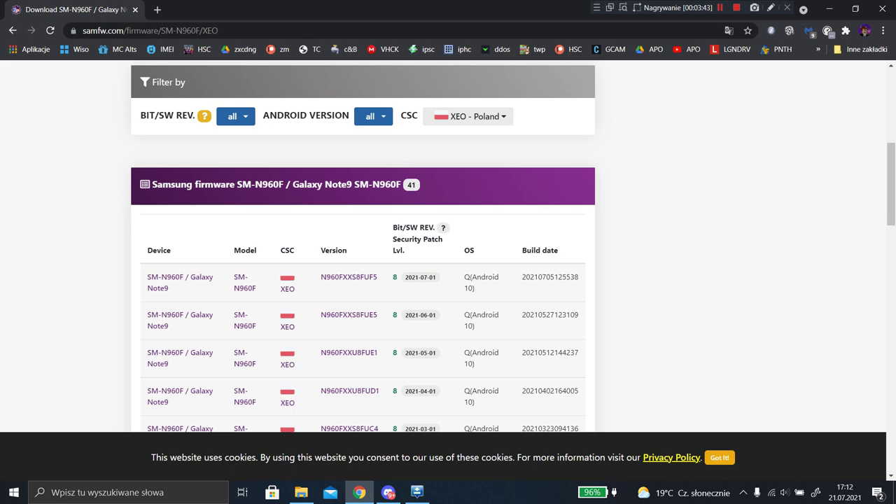
{"action": "scroll", "coordinate": [362, 259], "scroll_direction": "down", "scroll_amount": 1}
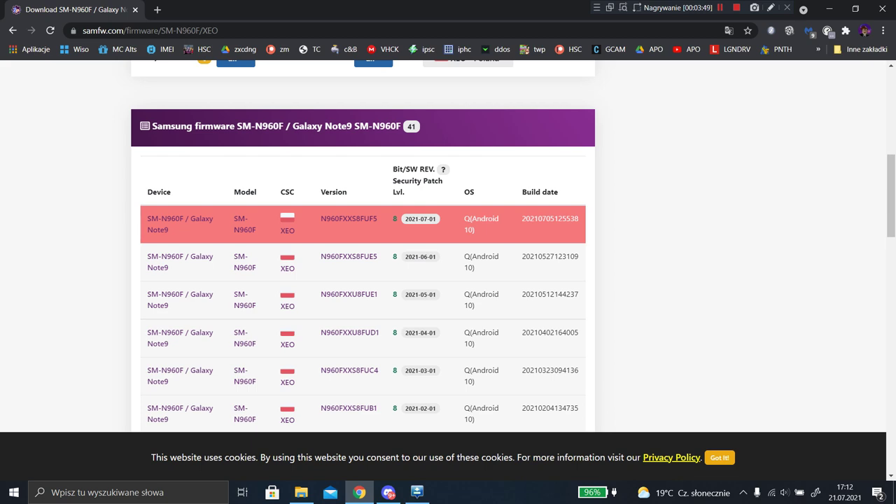
{"action": "scroll", "coordinate": [348, 219], "scroll_direction": "down", "scroll_amount": 1}
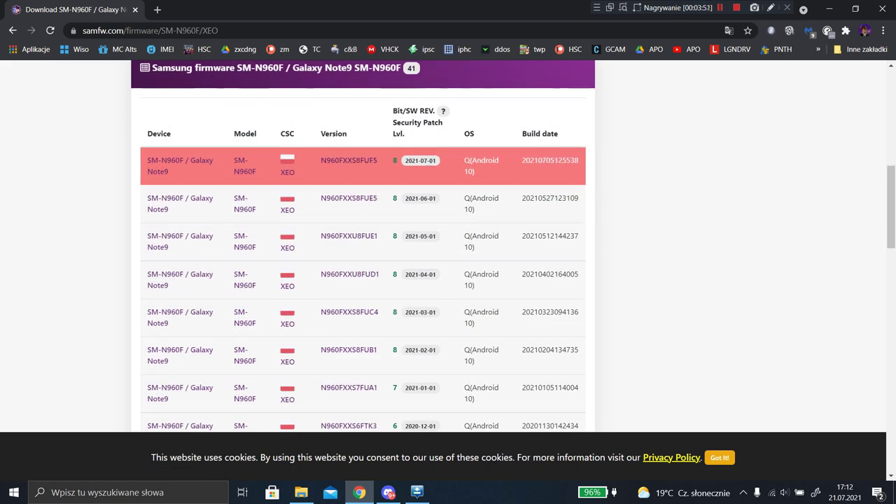
Open the N960FXXS8FUF5 firmware from the Poland (XEO) list and check the version code in its page path
{"action": "scroll", "coordinate": [322, 191], "scroll_direction": "up", "scroll_amount": 1}
{"action": "left_click_drag", "start_coordinate": [326, 192], "coordinate": [347, 191]}
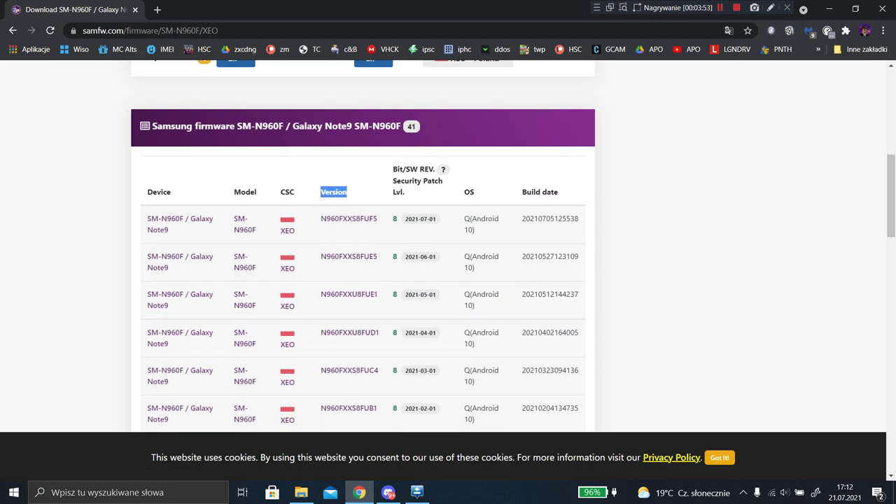
{"action": "left_click_drag", "start_coordinate": [320, 219], "coordinate": [377, 218]}
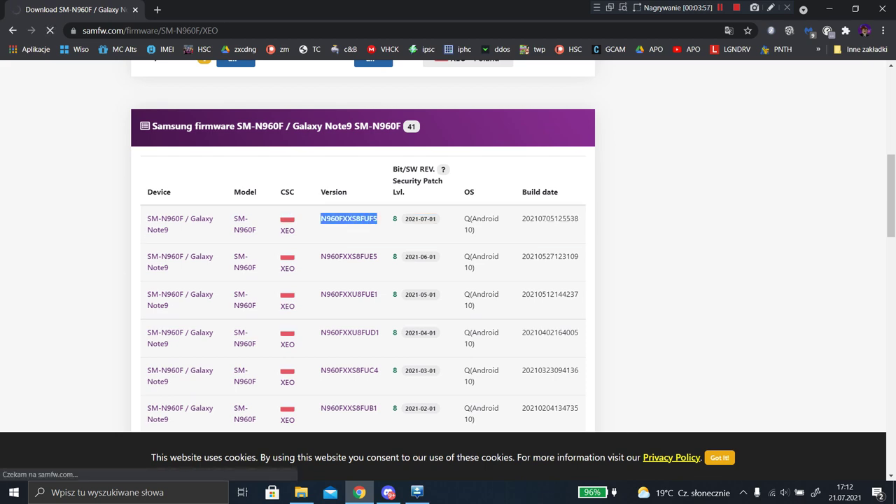
{"action": "scroll", "coordinate": [443, 246], "scroll_direction": "down", "scroll_amount": 2}
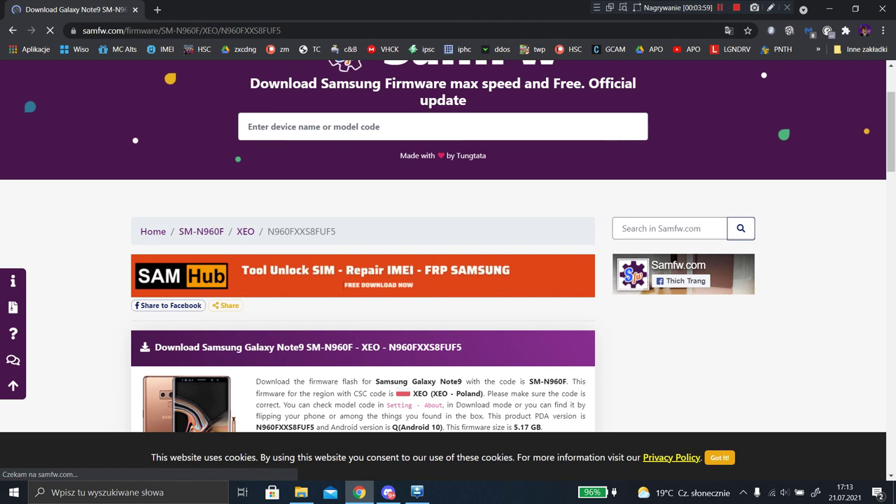
{"action": "left_click_drag", "start_coordinate": [306, 231], "coordinate": [336, 231]}
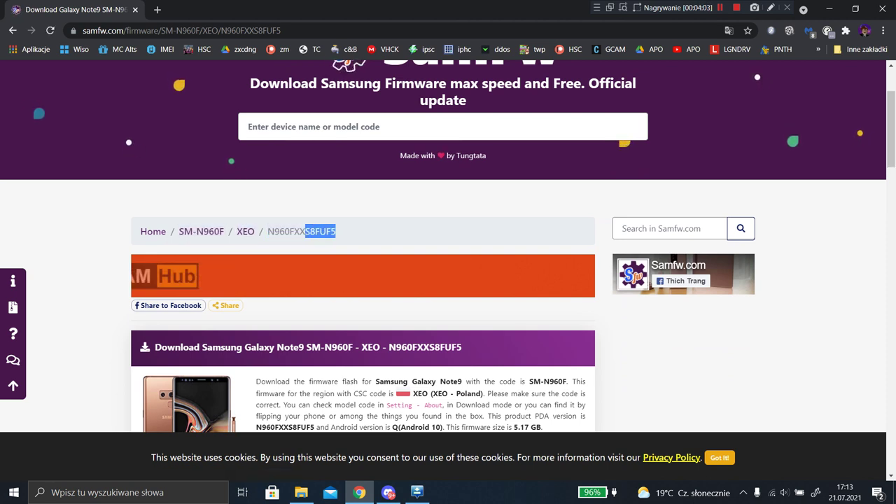
Return to the SM-N960F XEO firmware list and compare the available versions and build dates
{"action": "key", "text": "alt+Left"}
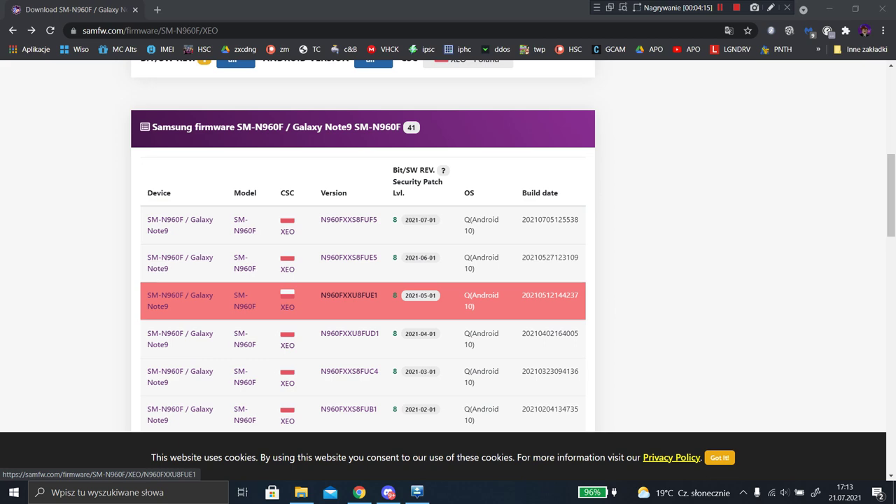
{"action": "scroll", "coordinate": [349, 296], "scroll_direction": "down", "scroll_amount": 2}
{"action": "scroll", "coordinate": [348, 296], "scroll_direction": "up", "scroll_amount": 2}
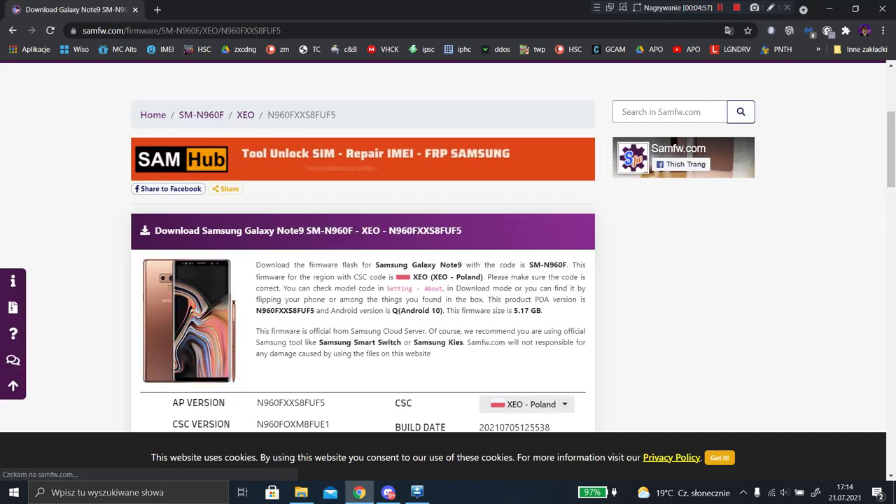
Reopen the N960FXXS8FUF5 firmware page and review its AP and CSC versions, binary revision and download options
{"action": "scroll", "coordinate": [363, 245], "scroll_direction": "down", "scroll_amount": 6}
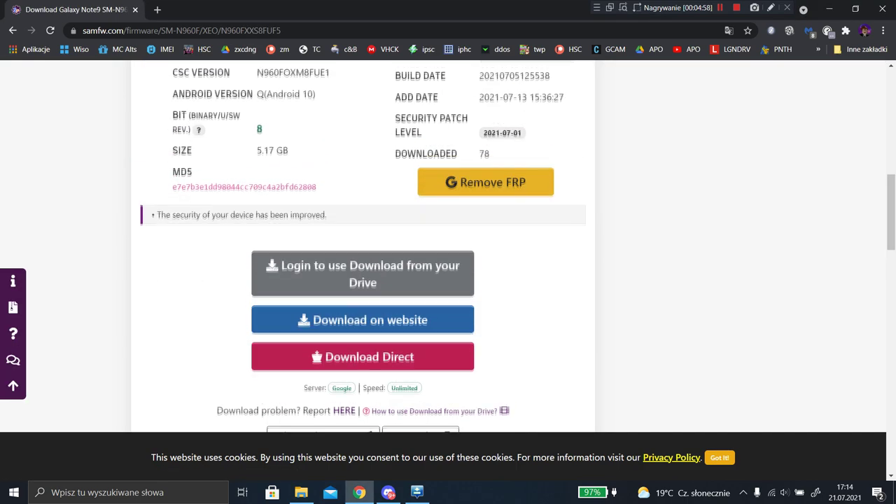
{"action": "scroll", "coordinate": [363, 246], "scroll_direction": "up", "scroll_amount": 3}
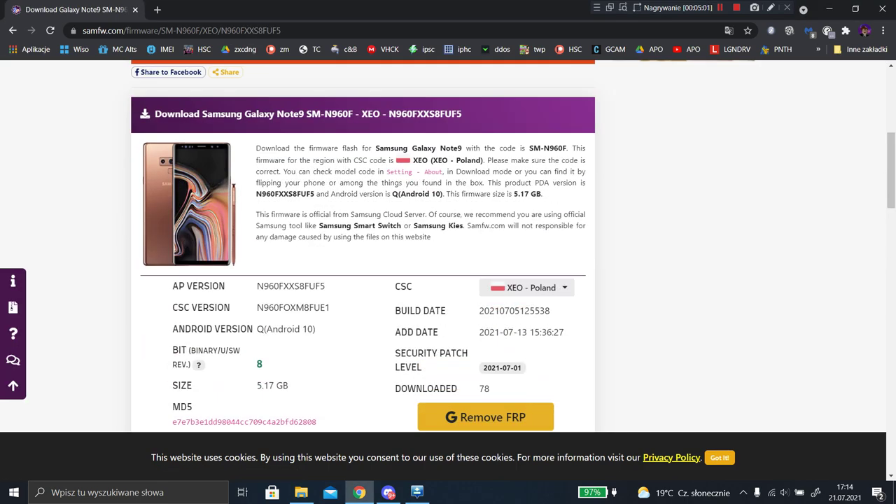
{"action": "scroll", "coordinate": [362, 245], "scroll_direction": "down", "scroll_amount": 2}
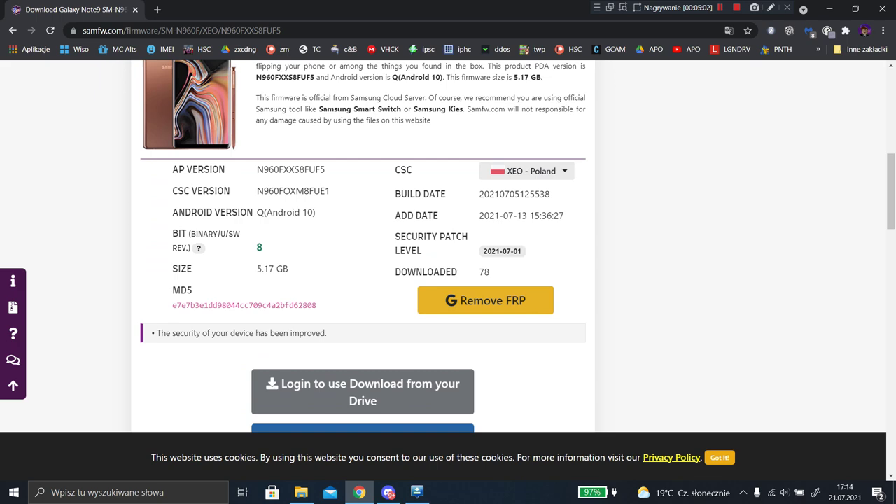
{"action": "scroll", "coordinate": [362, 245], "scroll_direction": "down", "scroll_amount": 3}
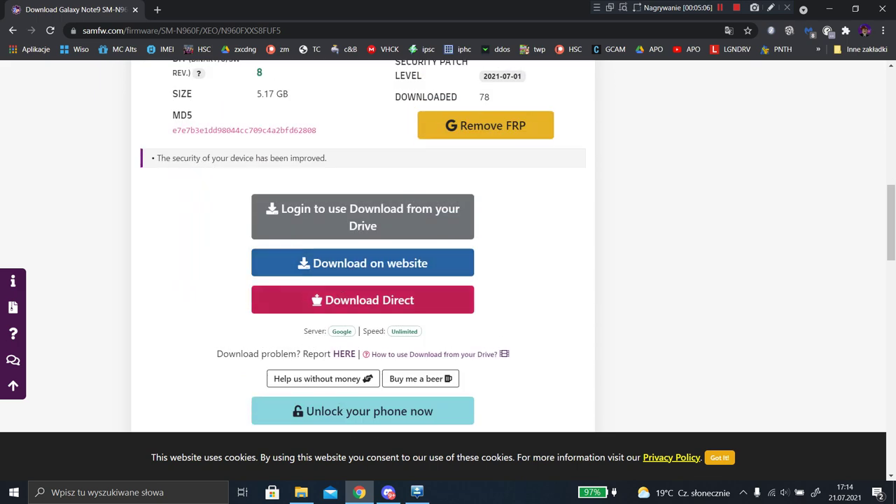
Request the direct download of the N960FXXS8FUF5 firmware, check the suggested file name, and cancel saving it
{"action": "left_click", "coordinate": [363, 300]}
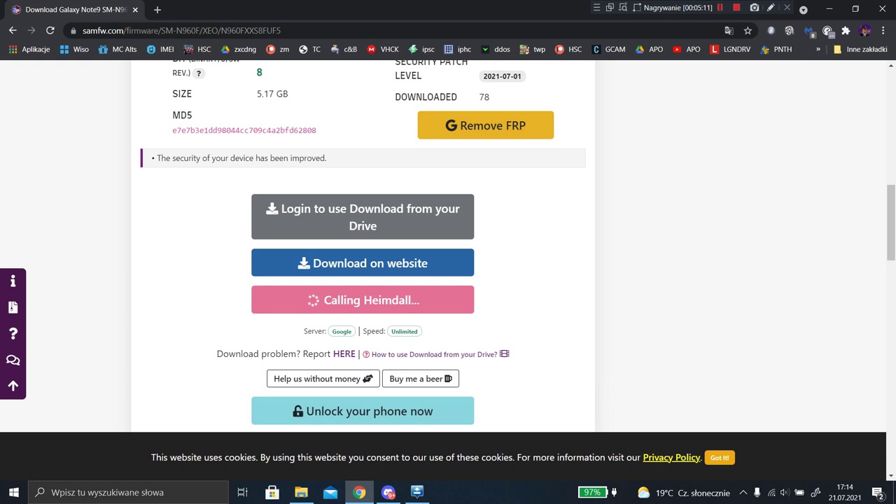
{"action": "left_click_drag", "start_coordinate": [303, 331], "coordinate": [358, 331]}
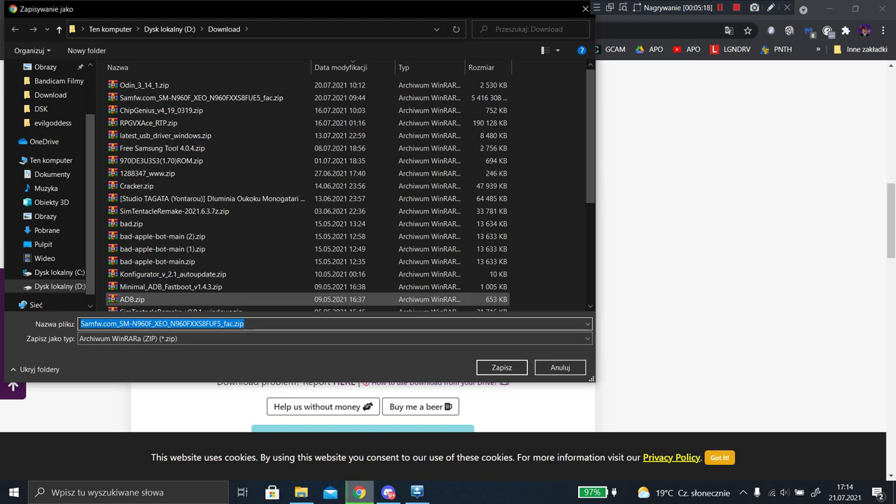
{"action": "left_click", "coordinate": [246, 324]}
{"action": "left_click_drag", "start_coordinate": [246, 324], "coordinate": [130, 324]}
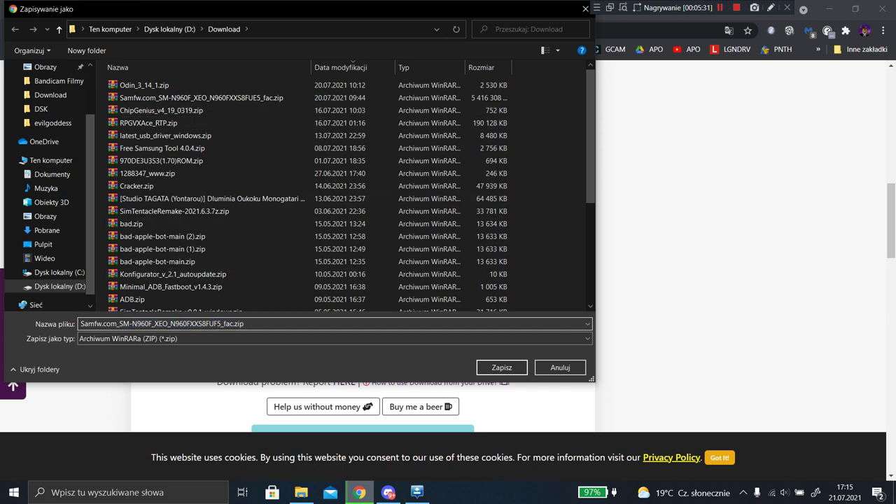
{"action": "left_click", "coordinate": [560, 367]}
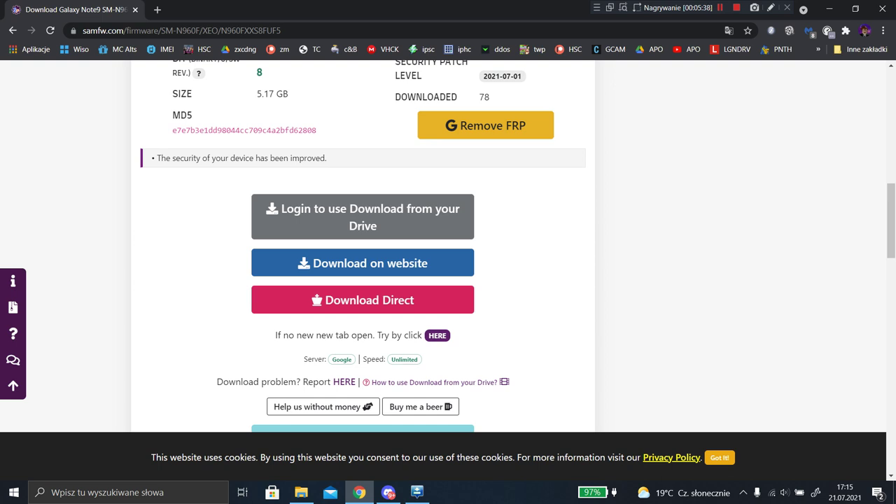
{"action": "left_click", "coordinate": [417, 492]}
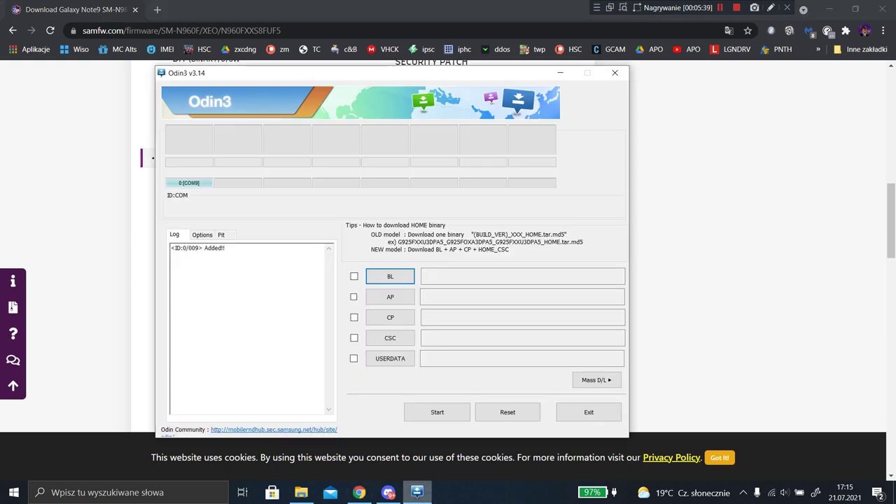
{"action": "left_click", "coordinate": [417, 493]}
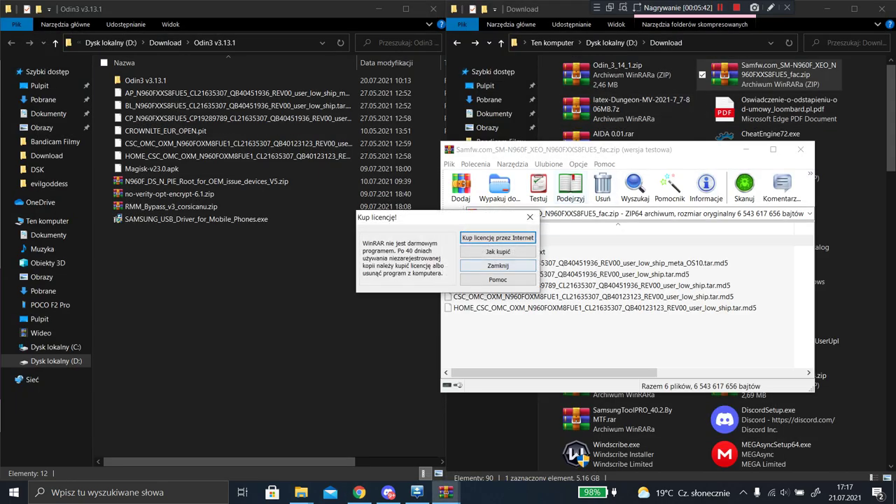
Examine the AP, BL, CP, CSC and HOME_CSC files one by one in the Samfw.com_SM-N960F_XEO_N960FXXS8FUE5_fac.zip archive
{"action": "key", "text": "Escape"}
{"action": "left_click_drag", "start_coordinate": [549, 149], "coordinate": [563, 105]}
{"action": "left_click", "coordinate": [589, 218]}
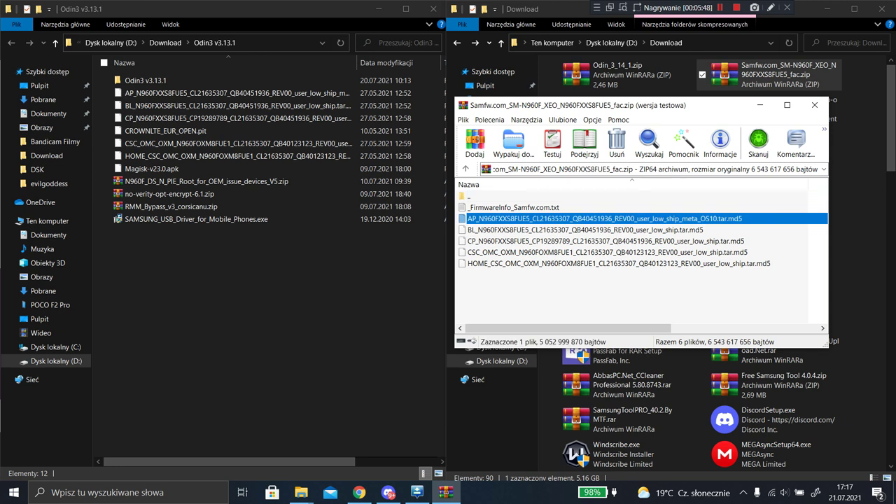
{"action": "left_click", "coordinate": [585, 229]}
{"action": "left_click", "coordinate": [585, 241]}
{"action": "left_click", "coordinate": [585, 252]}
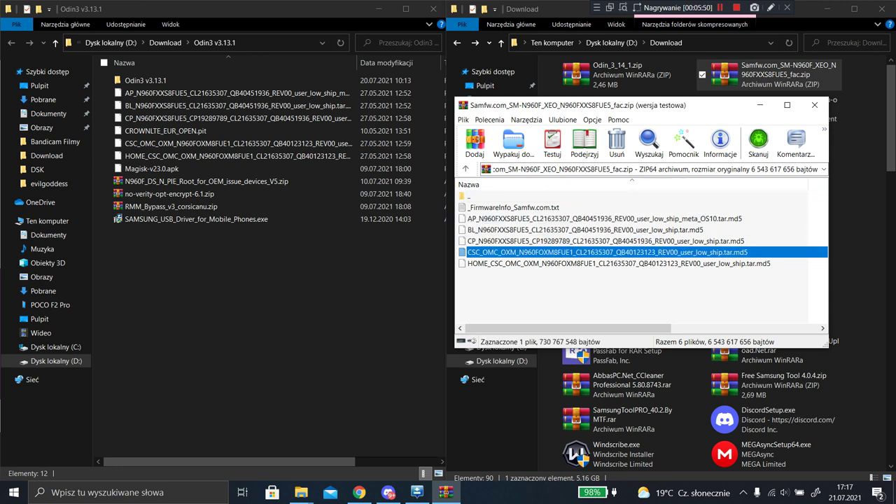
{"action": "left_click", "coordinate": [619, 263]}
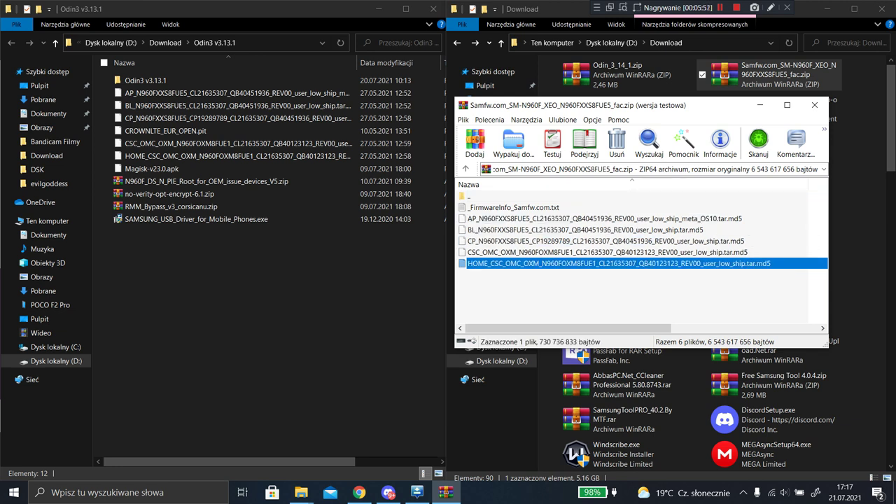
Mark the AP, BL, CP and HOME_CSC files in the archive as one set, and mark the CSC file alone
{"action": "left_click", "coordinate": [607, 241], "text": "ctrl"}
{"action": "left_click", "coordinate": [585, 229], "text": "ctrl"}
{"action": "left_click", "coordinate": [605, 218], "text": "ctrl"}
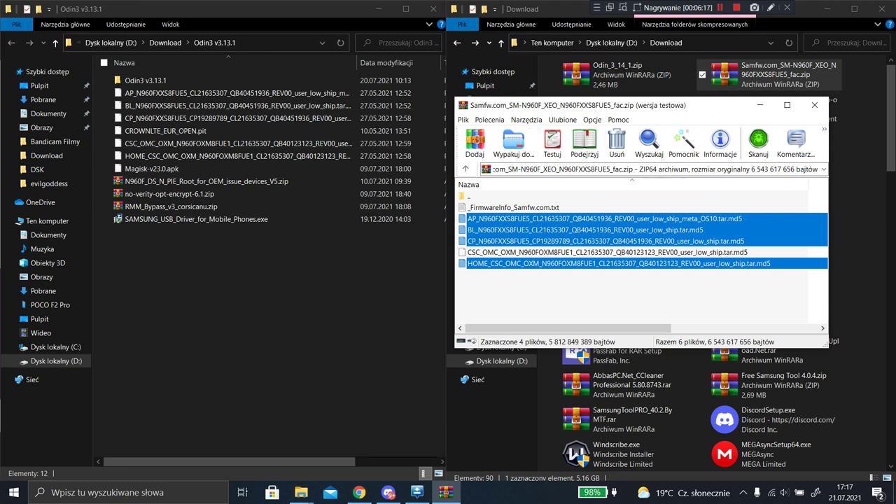
{"action": "left_click", "coordinate": [607, 252]}
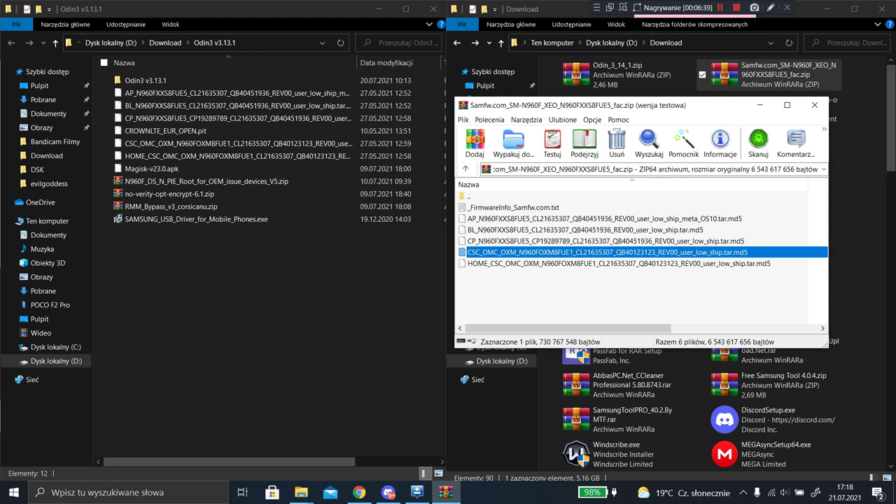
Select the AP, BL, CP and HOME_CSC files again, and extend the selection to all five .tar.md5 firmware files
{"action": "left_click", "coordinate": [602, 218]}
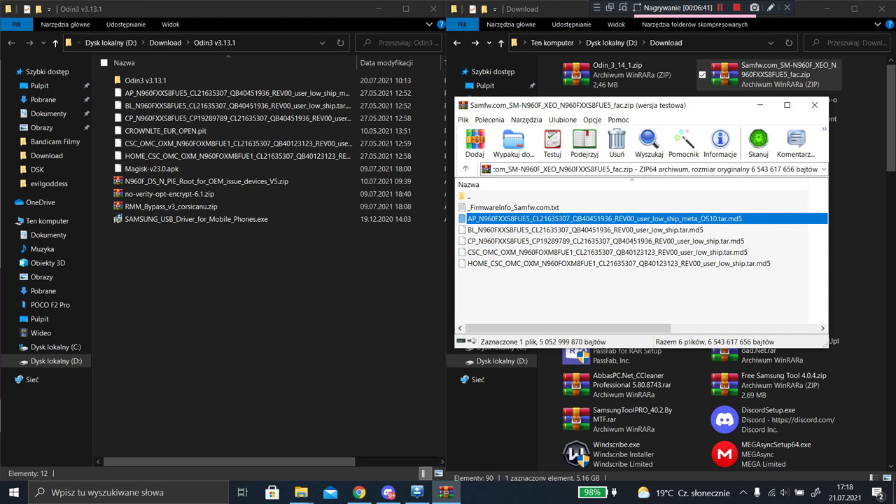
{"action": "left_click", "coordinate": [602, 230], "text": "ctrl"}
{"action": "left_click", "coordinate": [602, 241], "text": "ctrl"}
{"action": "left_click", "coordinate": [602, 263], "text": "shift"}
{"action": "left_click", "coordinate": [602, 252], "text": "ctrl"}
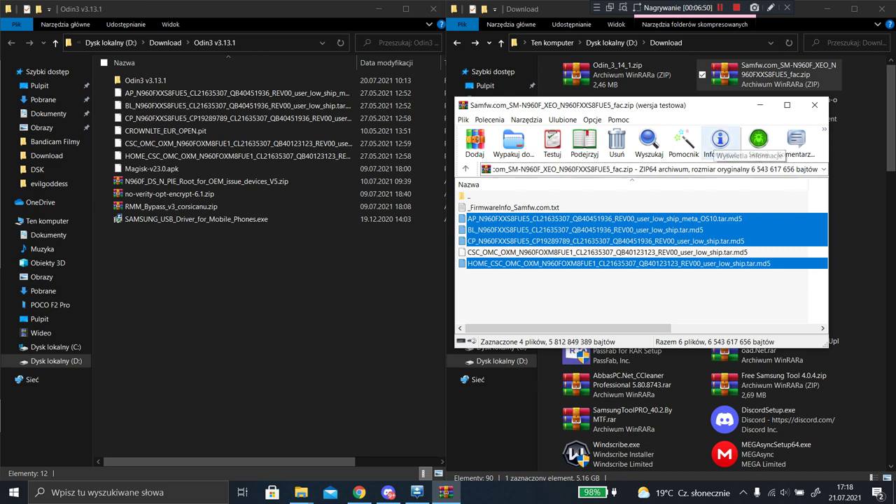
{"action": "left_click_drag", "start_coordinate": [500, 289], "coordinate": [509, 219]}
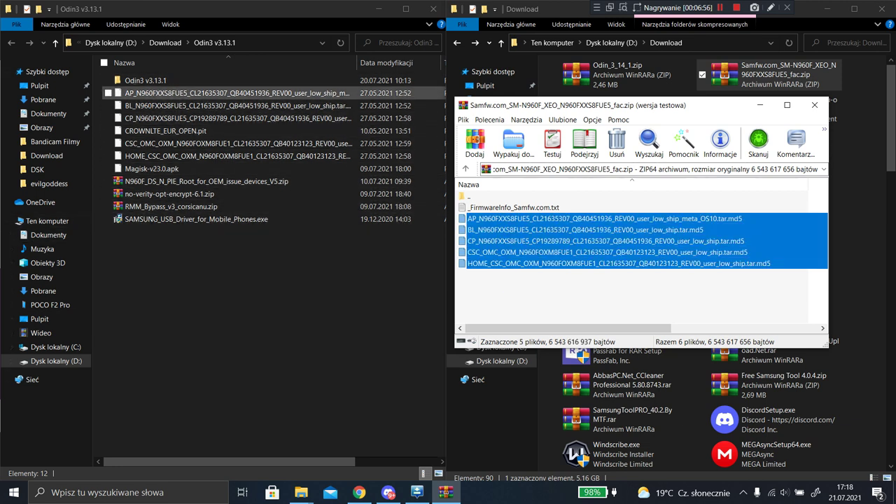
Close the firmware archive and the Download folder window, and maximize the Odin3 v3.13.1 folder window
{"action": "left_click", "coordinate": [238, 93]}
{"action": "left_click", "coordinate": [815, 105]}
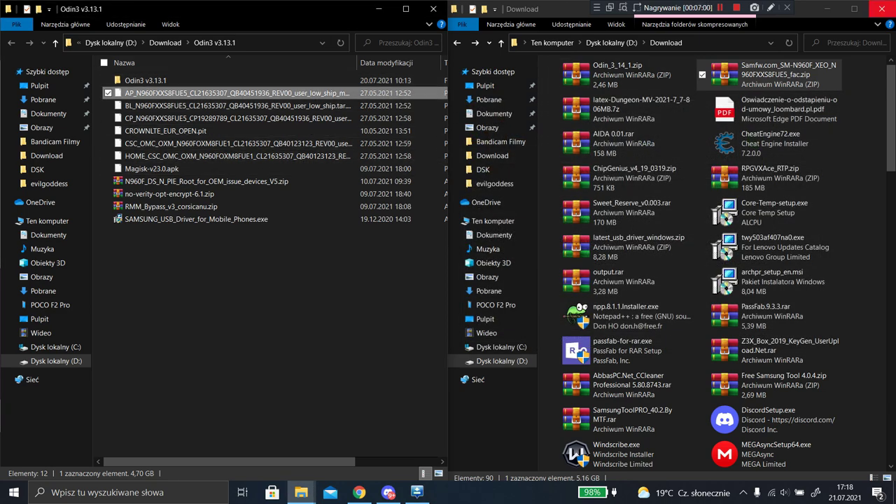
{"action": "left_click", "coordinate": [882, 9]}
{"action": "left_click", "coordinate": [406, 9]}
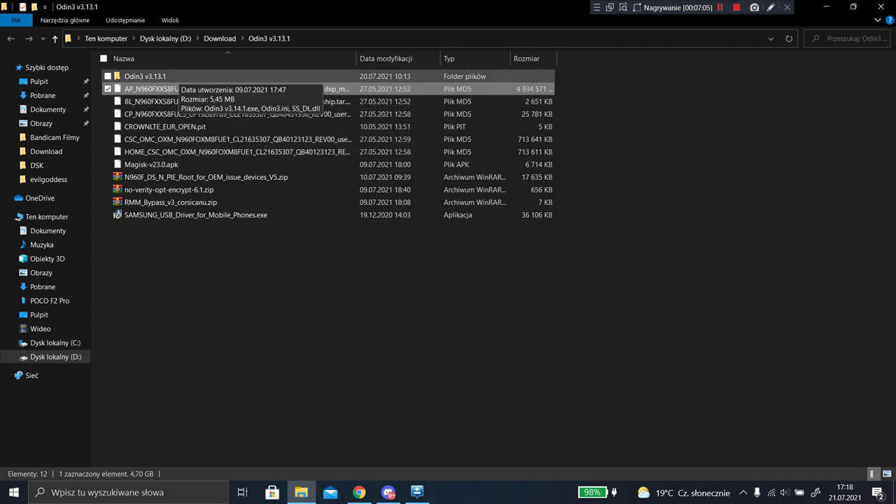
Open the inner Odin3 v3.13.1 program folder and close the Odin window that is already running
{"action": "double_click", "coordinate": [168, 77]}
{"action": "double_click", "coordinate": [168, 77]}
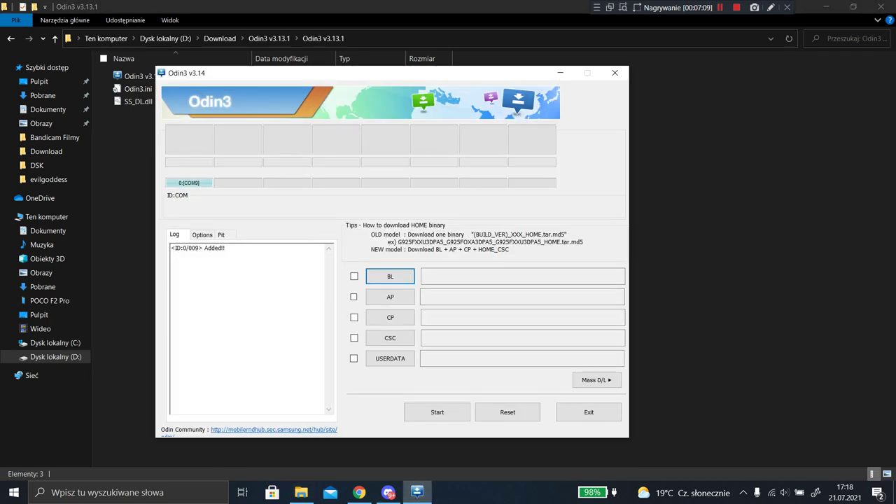
{"action": "left_click", "coordinate": [614, 72]}
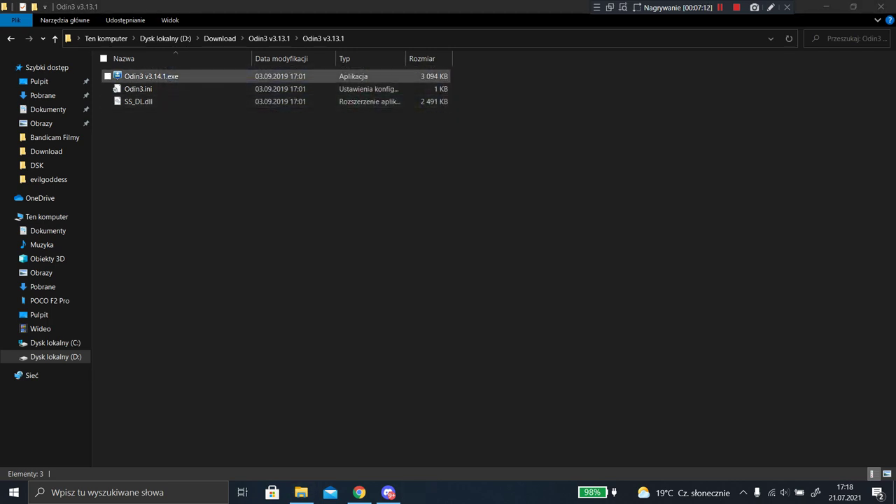
Run Odin3 v3.14.1.exe as administrator, allow it to start, and move its window clear of the folder's file list
{"action": "left_click", "coordinate": [168, 76]}
{"action": "right_click", "coordinate": [181, 76]}
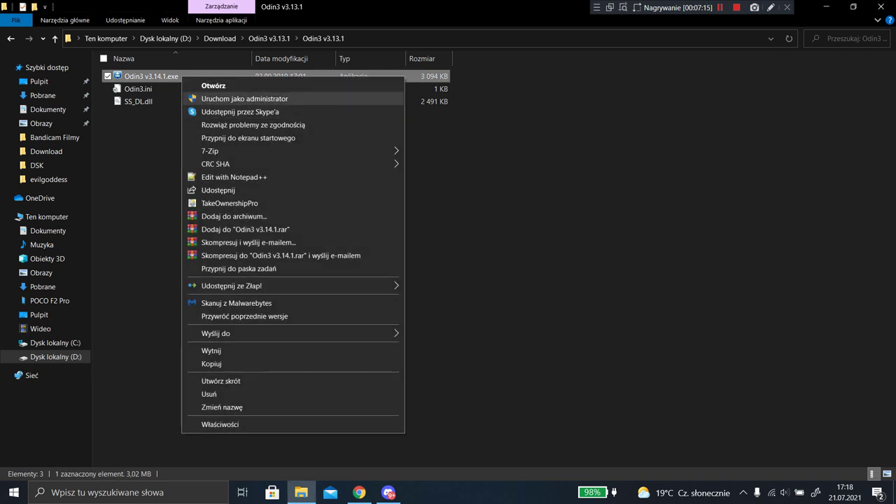
{"action": "left_click", "coordinate": [244, 98]}
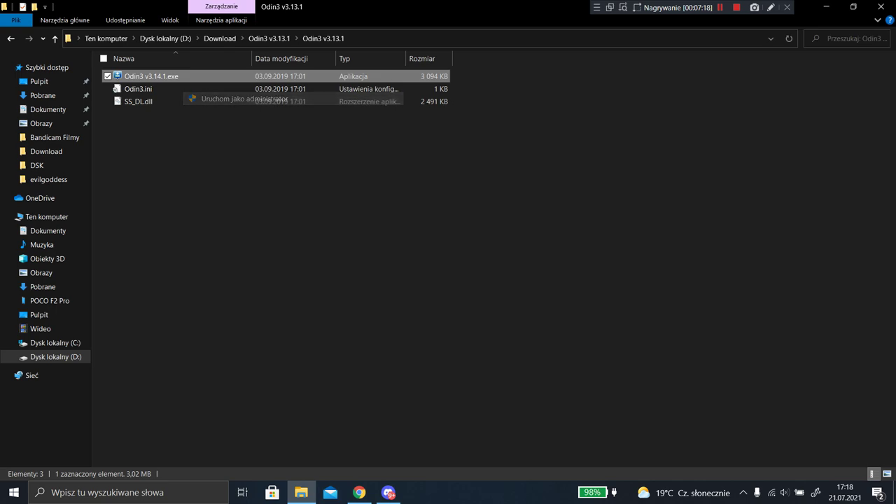
{"action": "left_click", "coordinate": [542, 352]}
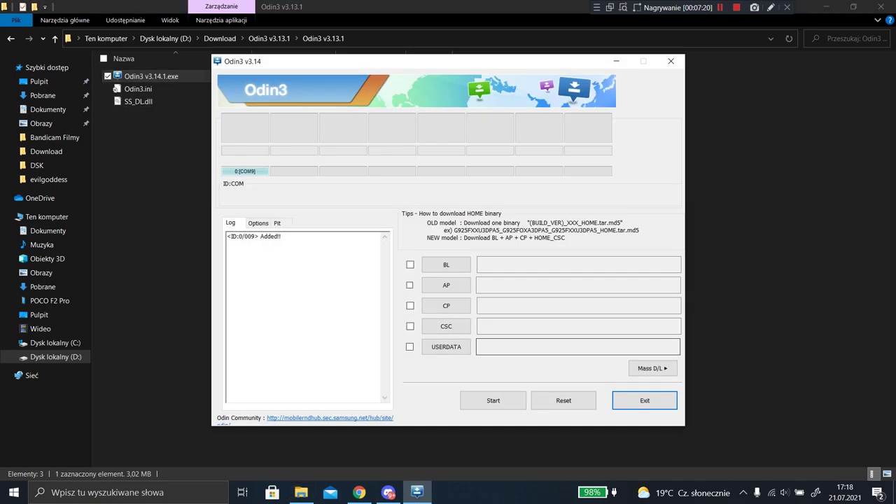
{"action": "left_click_drag", "start_coordinate": [434, 61], "coordinate": [479, 159]}
{"action": "left_click_drag", "start_coordinate": [395, 158], "coordinate": [450, 99]}
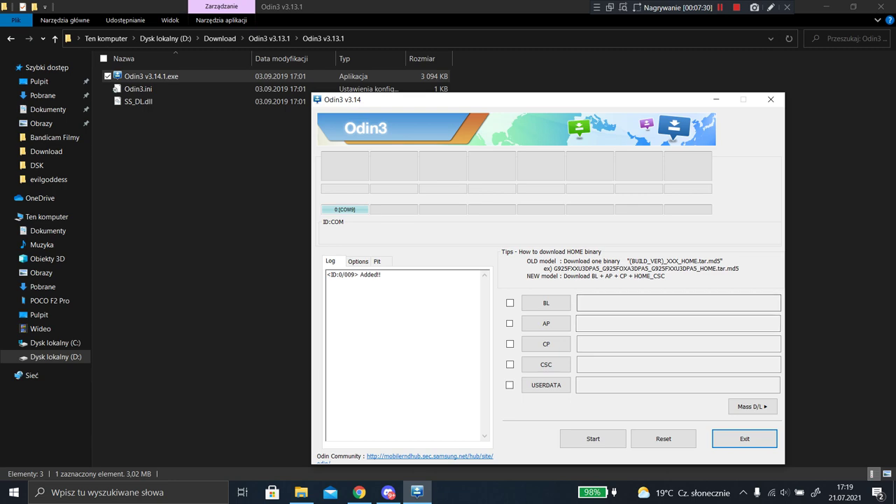
{"action": "left_click_drag", "start_coordinate": [490, 99], "coordinate": [469, 113]}
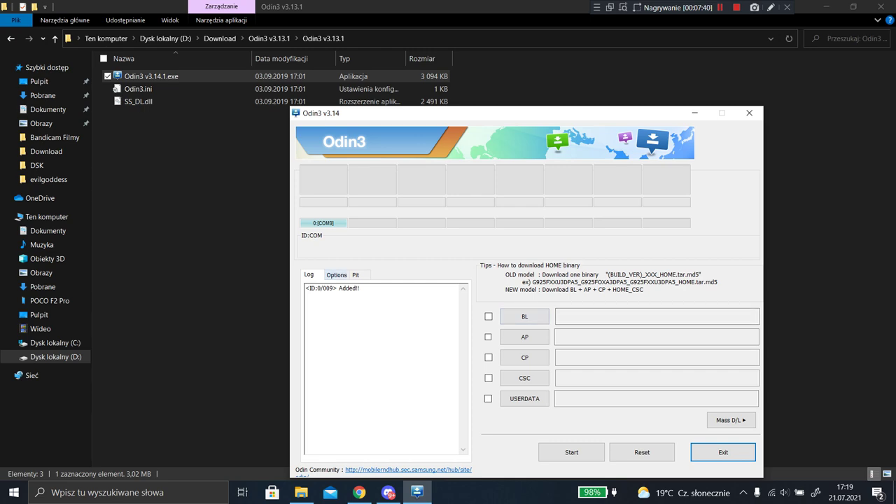
Check Odin's log, and turn on Nand Erase in the options alongside Auto Reboot and F. Reset Time
{"action": "left_click", "coordinate": [337, 275]}
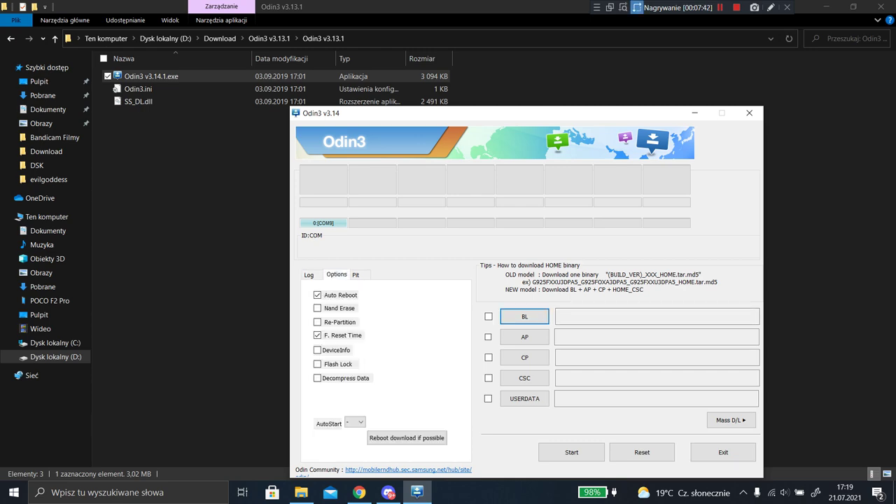
{"action": "left_click", "coordinate": [623, 8]}
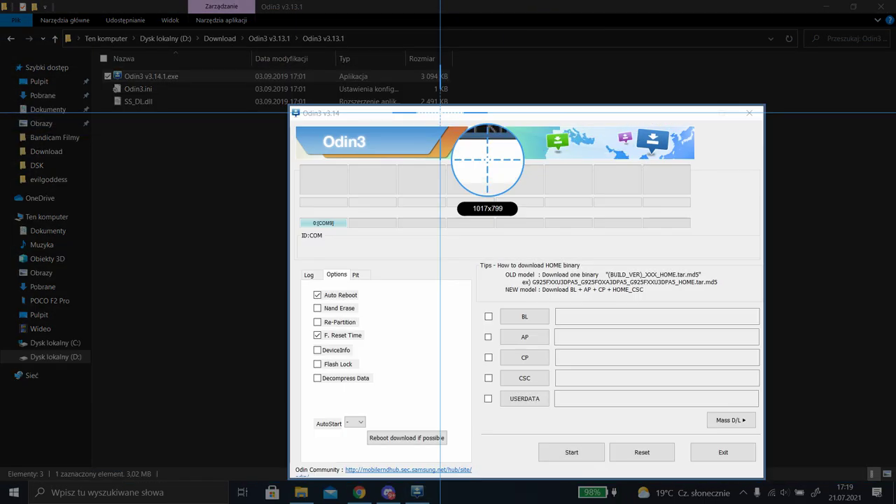
{"action": "left_click", "coordinate": [462, 171]}
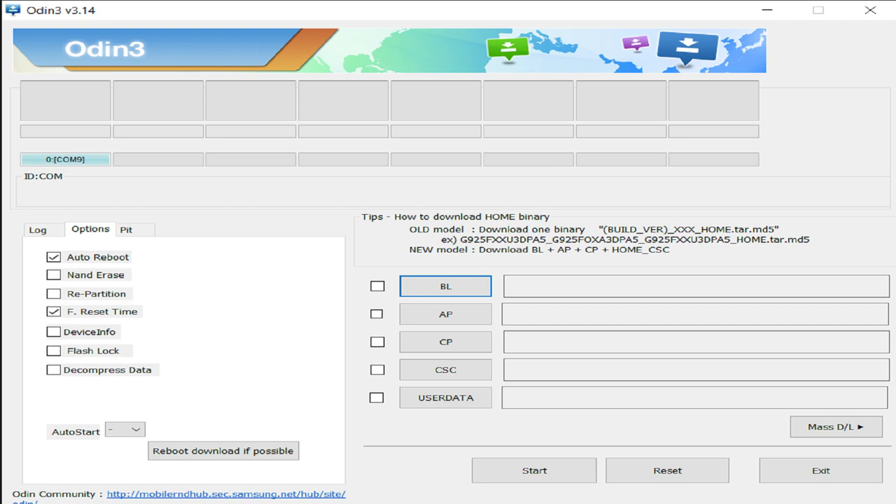
{"action": "left_click", "coordinate": [41, 230]}
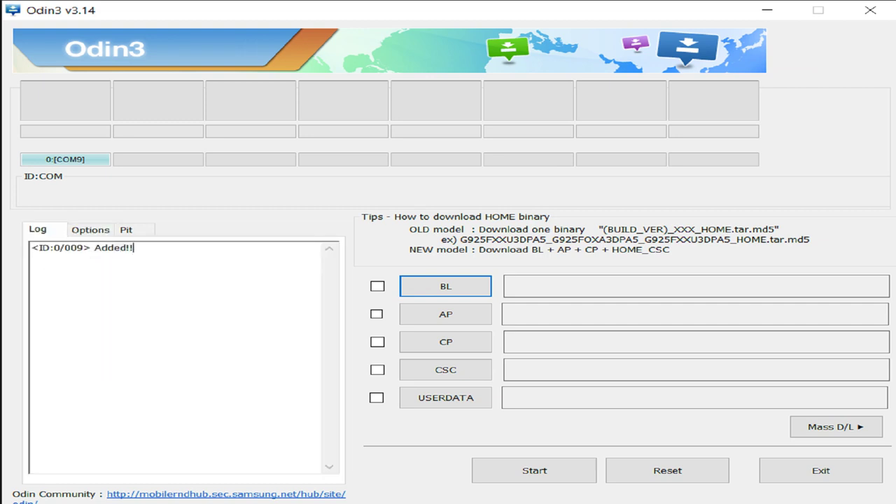
{"action": "left_click_drag", "start_coordinate": [105, 268], "coordinate": [84, 258]}
{"action": "left_click", "coordinate": [90, 230]}
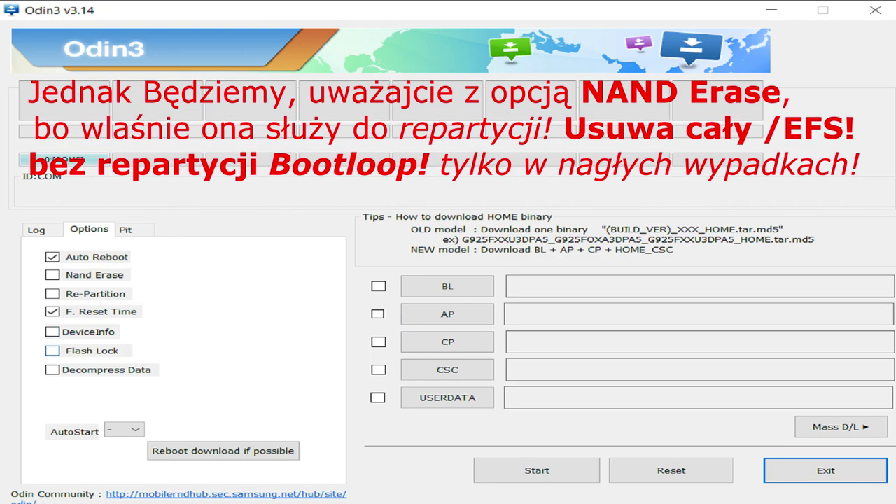
{"action": "left_click", "coordinate": [53, 275]}
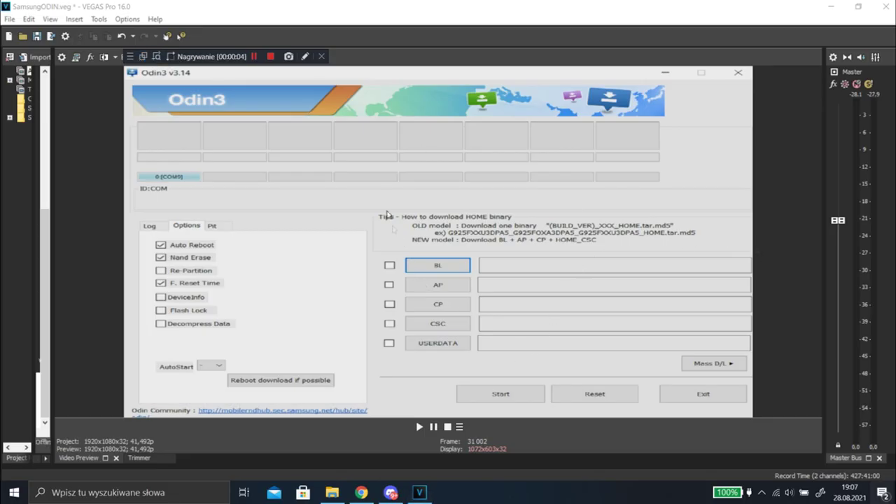
{"action": "left_click_drag", "start_coordinate": [228, 59], "coordinate": [722, 11]}
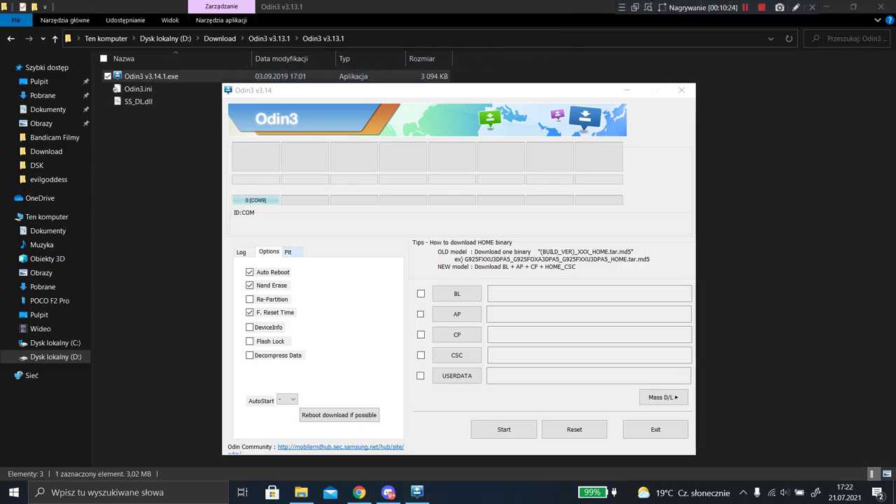
Look at the PIT file settings without loading a file, and return to the flashing options
{"action": "left_click", "coordinate": [287, 251]}
{"action": "left_click", "coordinate": [526, 301]}
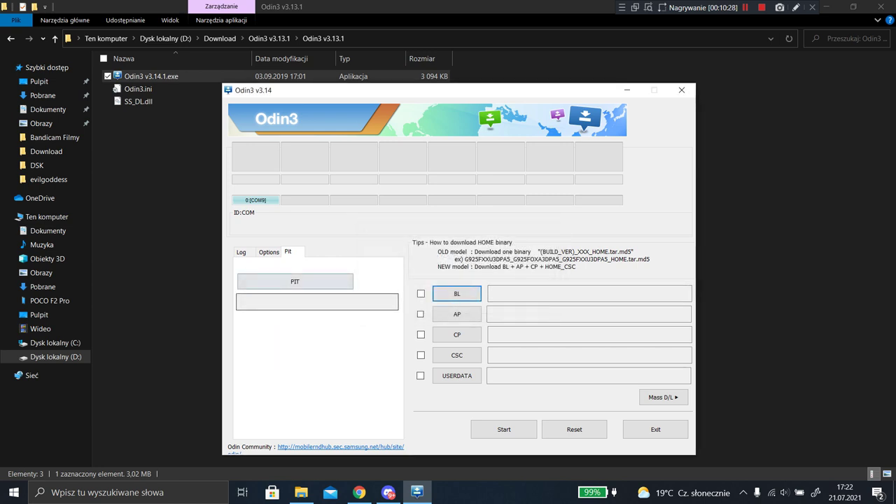
{"action": "left_click", "coordinate": [317, 302]}
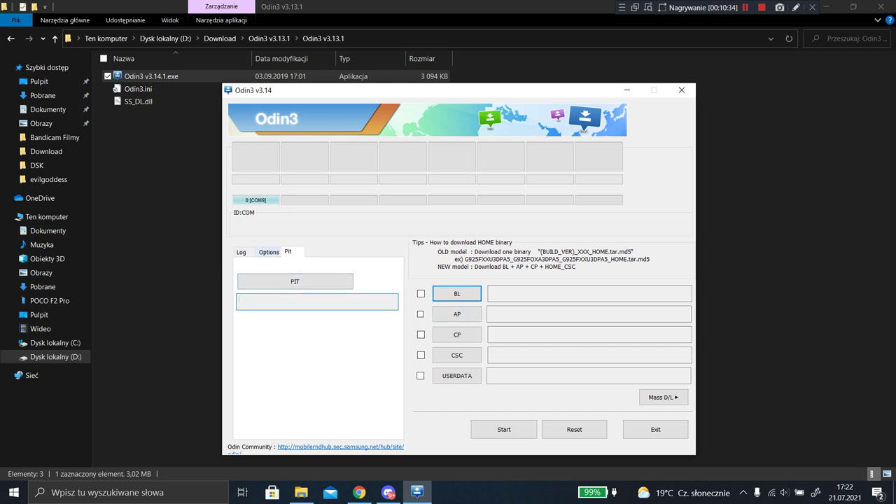
{"action": "left_click", "coordinate": [268, 252]}
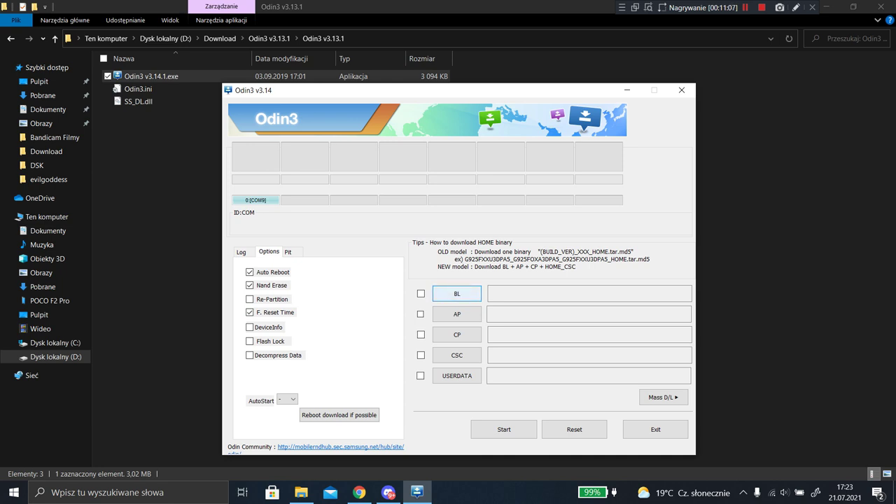
Start choosing the BL file and browse to the Download\Odin3 v3.13.1 folder on drive D
{"action": "left_click", "coordinate": [457, 295]}
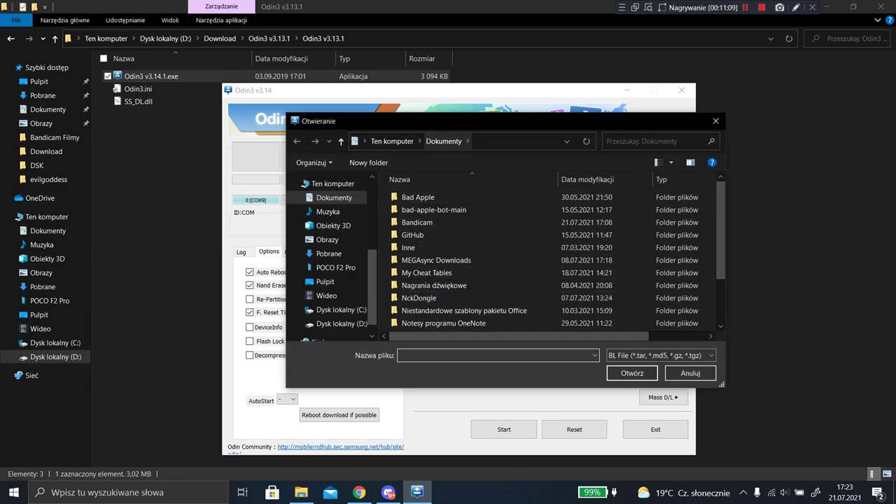
{"action": "left_click_drag", "start_coordinate": [504, 121], "coordinate": [479, 126]}
{"action": "scroll", "coordinate": [448, 253], "scroll_direction": "down", "scroll_amount": 1}
{"action": "scroll", "coordinate": [313, 301], "scroll_direction": "down", "scroll_amount": 1}
{"action": "scroll", "coordinate": [421, 306], "scroll_direction": "down", "scroll_amount": 1}
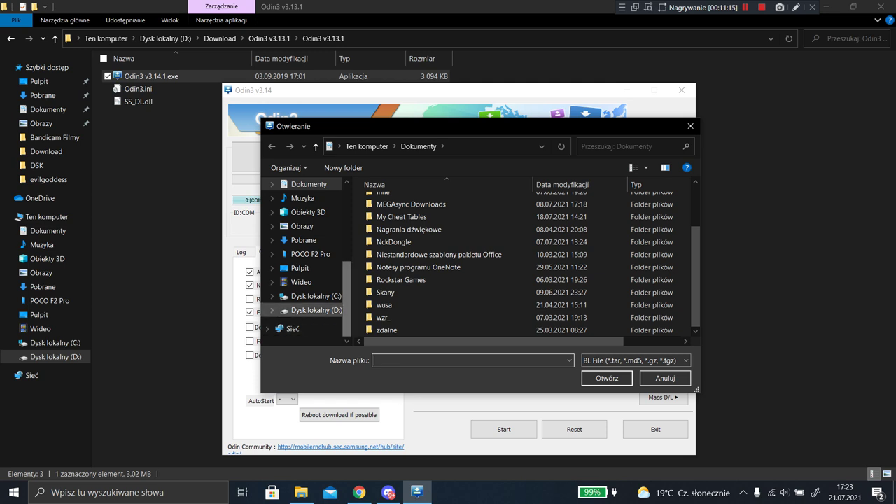
{"action": "left_click", "coordinate": [315, 311]}
{"action": "double_click", "coordinate": [393, 278]}
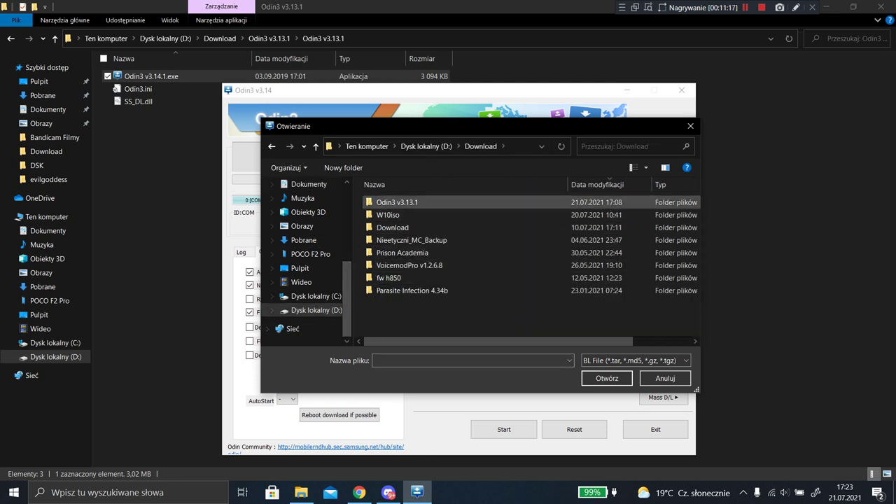
{"action": "double_click", "coordinate": [397, 202]}
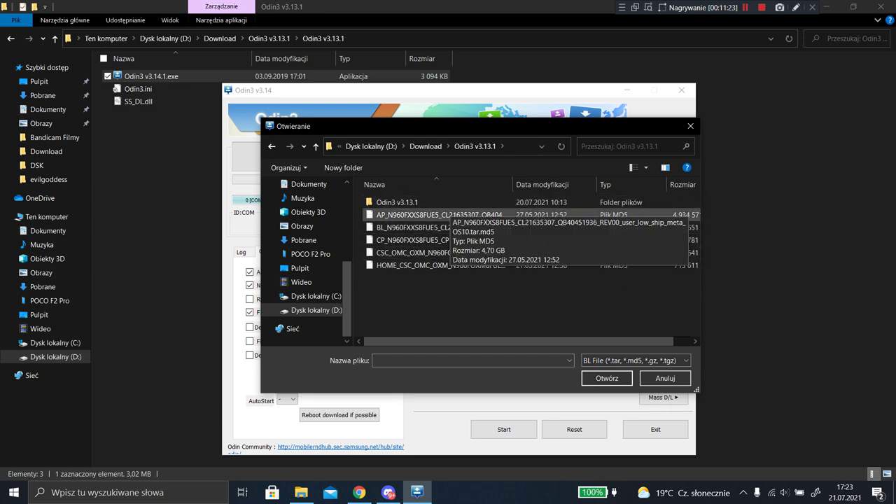
Load BL_N960FXXS8FUE5_CL21635307_QB40451936_REV00_user_low_ship.tar.md5 into the BL slot
{"action": "left_click_drag", "start_coordinate": [472, 127], "coordinate": [493, 339]}
{"action": "left_click_drag", "start_coordinate": [383, 339], "coordinate": [353, 105]}
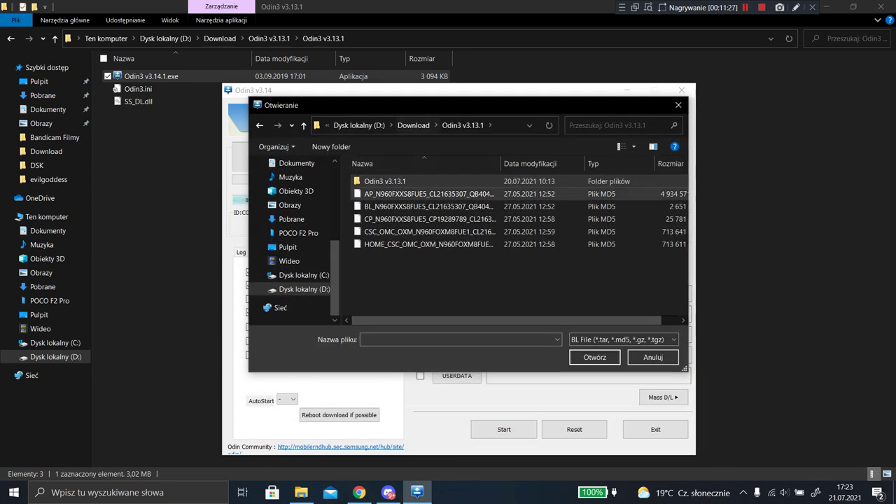
{"action": "left_click", "coordinate": [427, 207]}
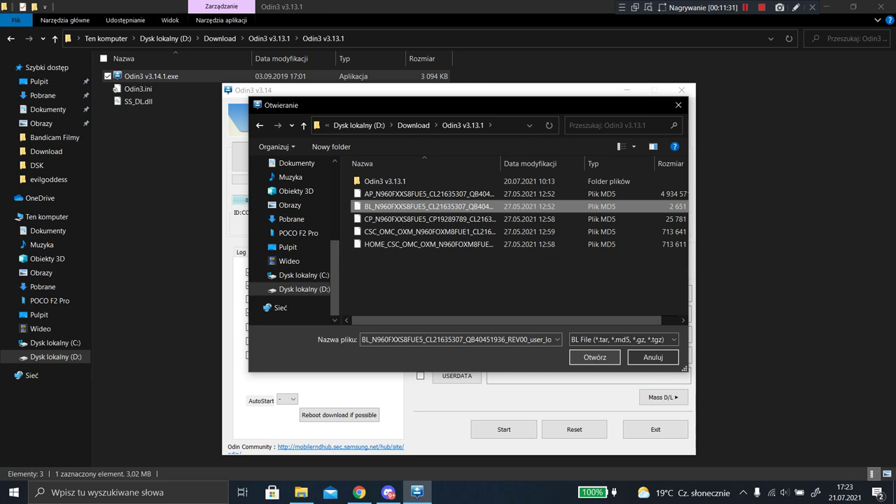
{"action": "left_click", "coordinate": [595, 358]}
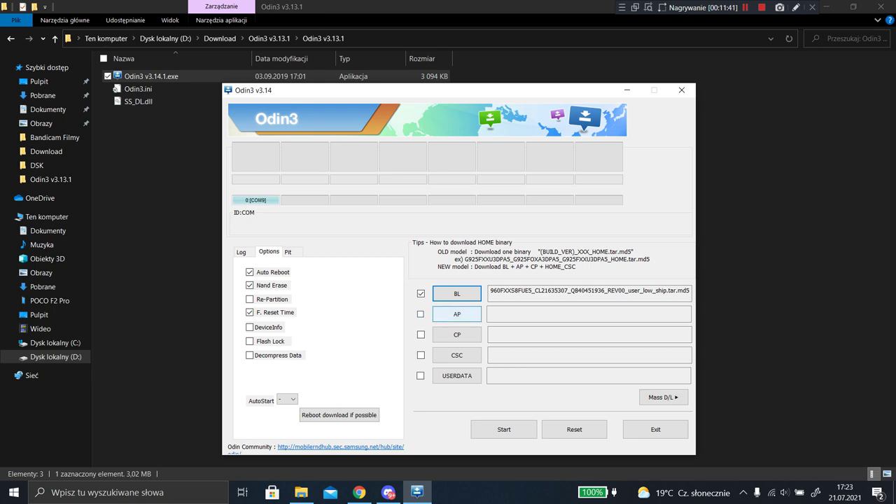
Load AP_N960FXXS8FUE5_CL21635307_QB40451936_REV00_user_low_ship_meta_OS10.tar.md5 into the AP slot
{"action": "left_click", "coordinate": [456, 313]}
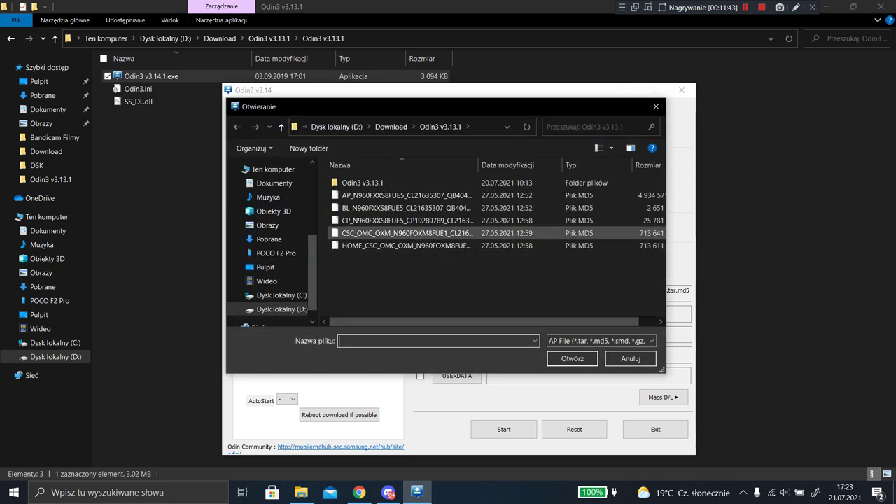
{"action": "left_click", "coordinate": [420, 196]}
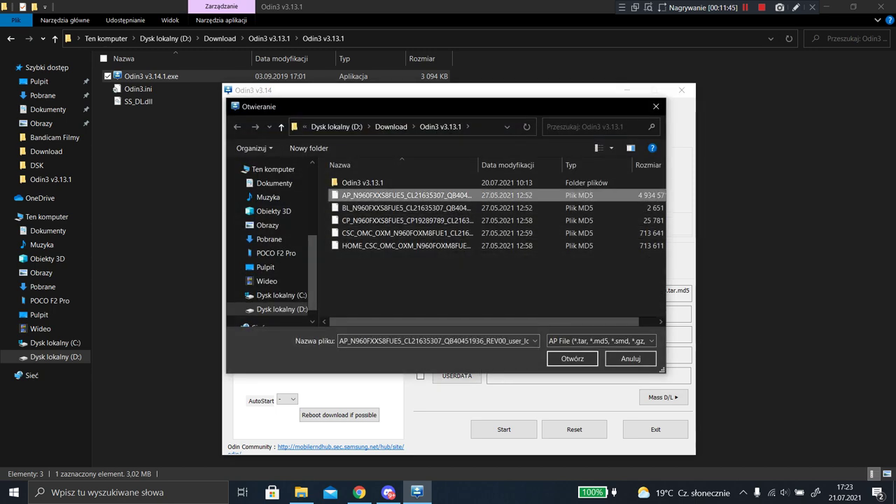
{"action": "left_click_drag", "start_coordinate": [490, 322], "coordinate": [513, 322]}
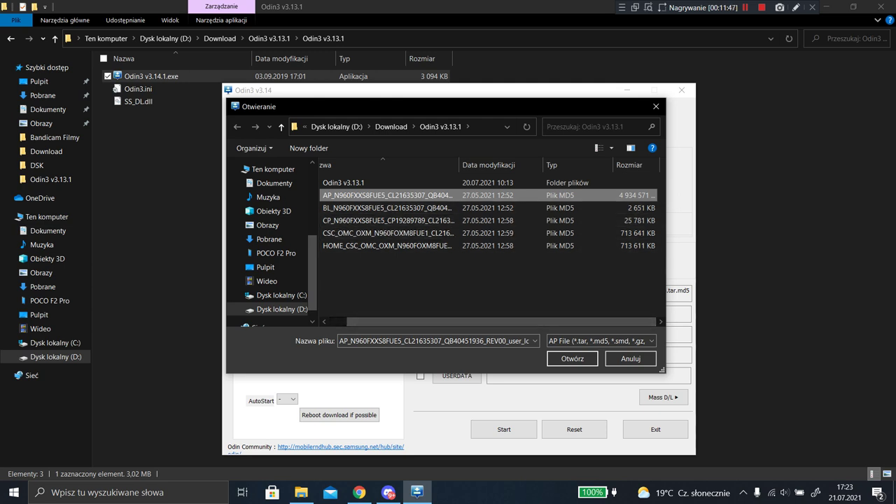
{"action": "scroll", "coordinate": [490, 321], "scroll_direction": "left", "scroll_amount": 1}
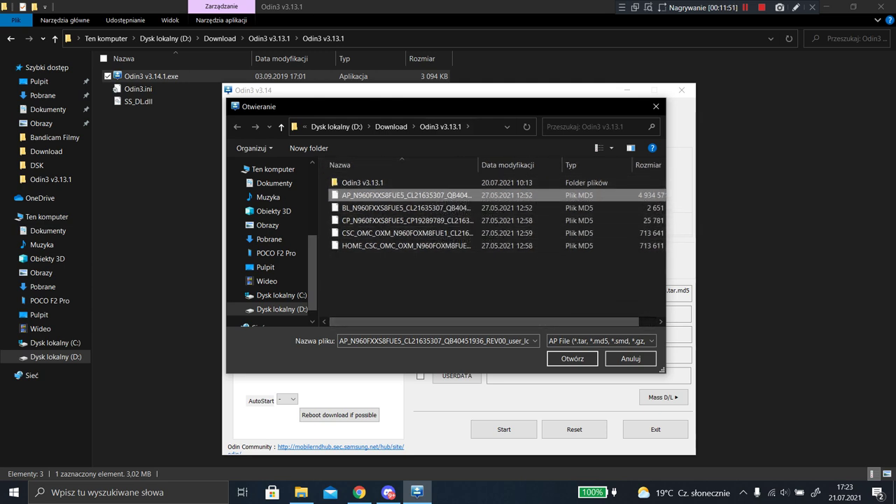
{"action": "left_click", "coordinate": [648, 7]}
{"action": "left_click", "coordinate": [474, 90]}
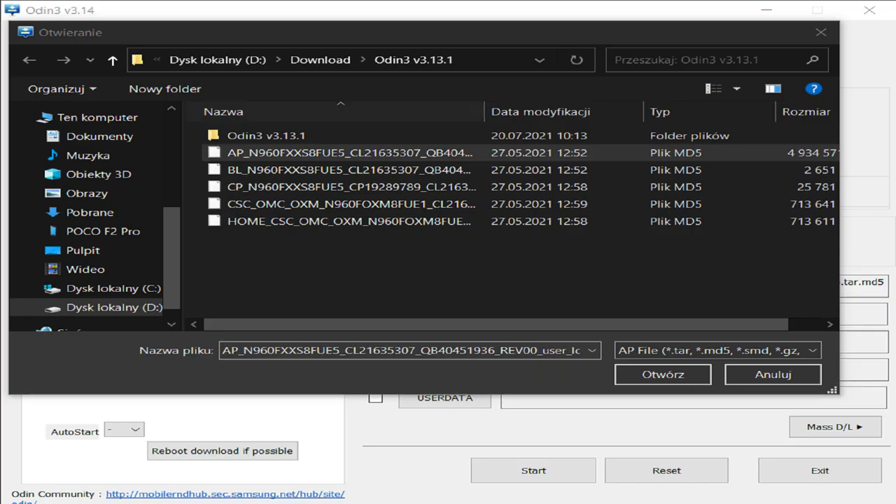
{"action": "left_click_drag", "start_coordinate": [392, 32], "coordinate": [411, 48]}
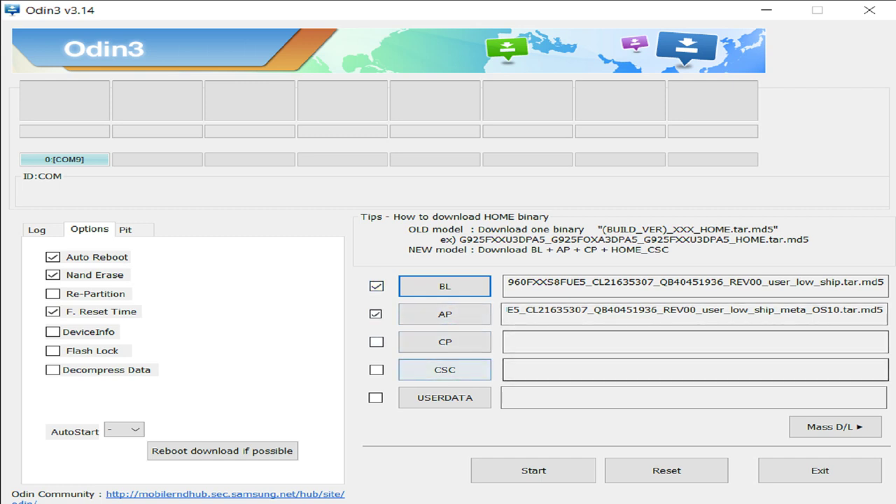
Load CP_N960FXXS8FUE5_CP19289789_CL21635307_QB40451936_REV00_user_low_ship.tar.md5 into the CP slot
{"action": "left_click", "coordinate": [444, 341]}
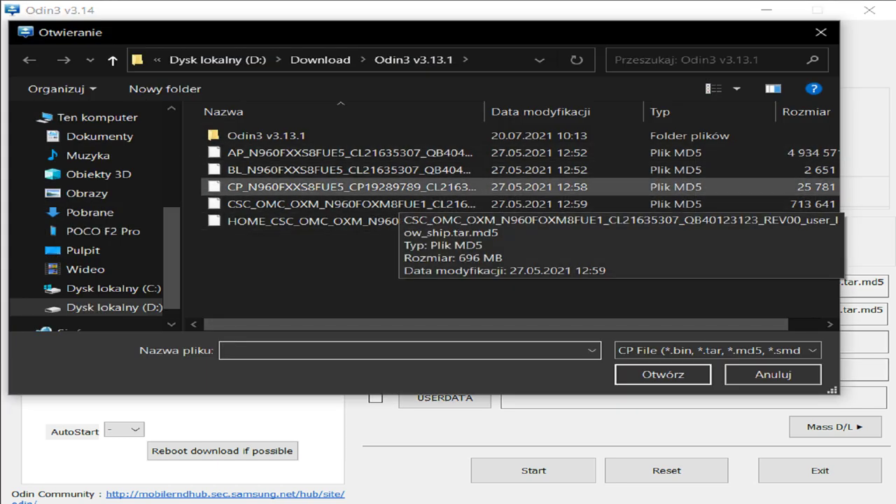
{"action": "left_click", "coordinate": [266, 187]}
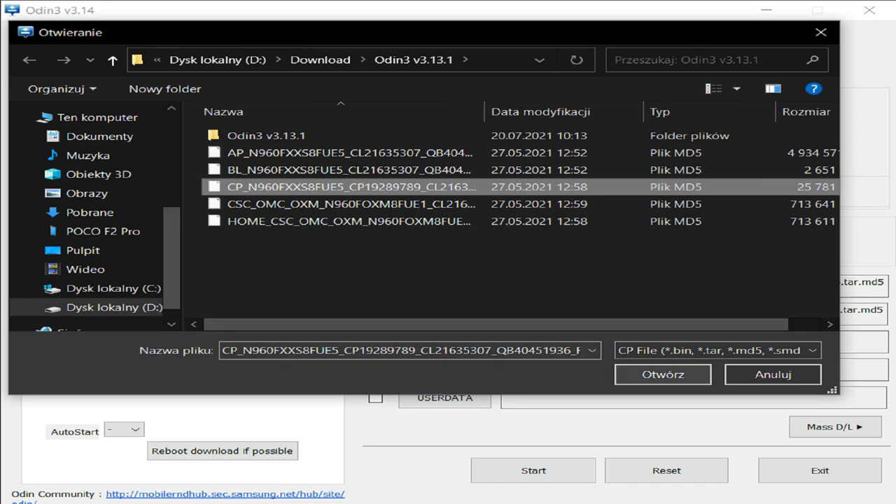
{"action": "left_click_drag", "start_coordinate": [668, 324], "coordinate": [705, 325]}
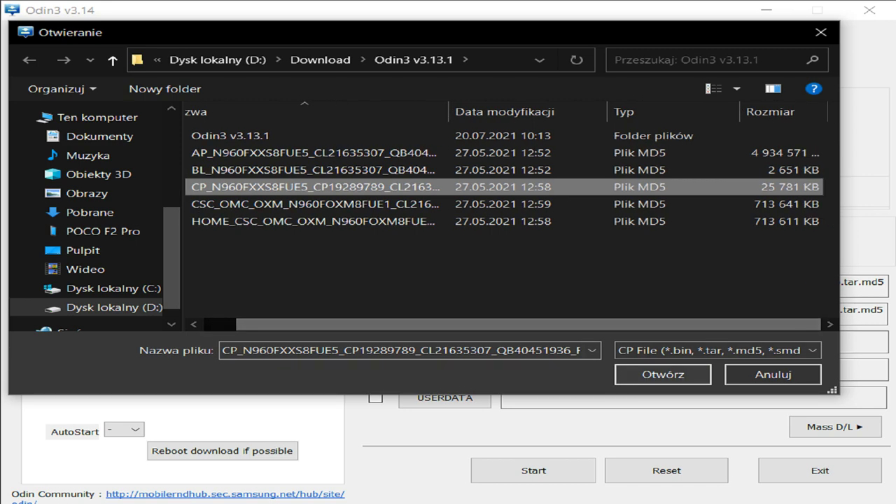
{"action": "scroll", "coordinate": [513, 217], "scroll_direction": "left", "scroll_amount": 2}
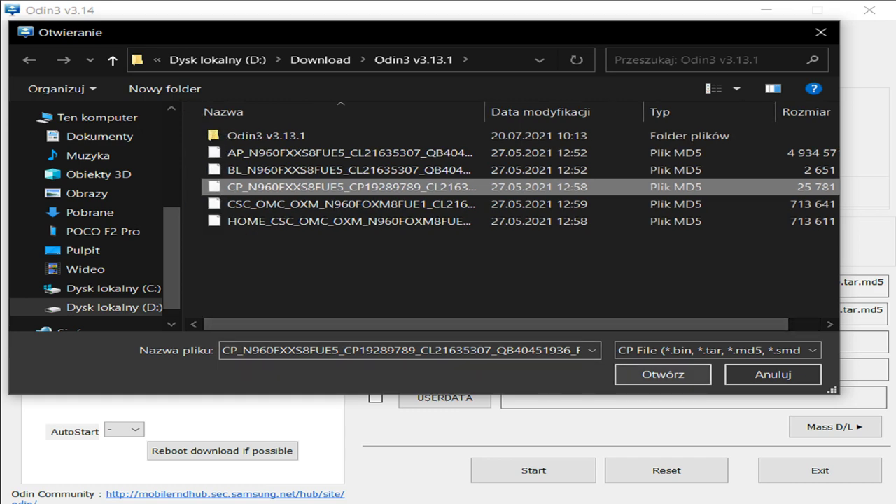
{"action": "left_click", "coordinate": [663, 374]}
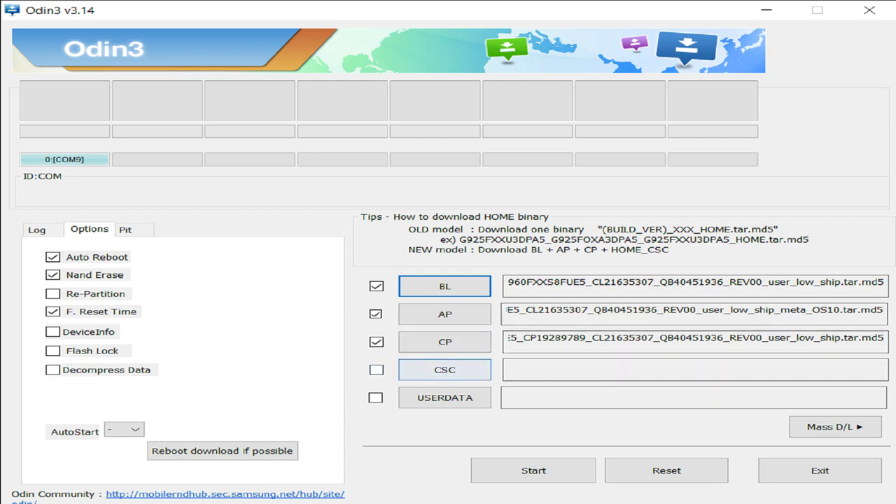
Compare the CSC and HOME_CSC files, and load the HOME_CSC_OMC_OXM_N960FOXM8FUE1 file into the CSC slot
{"action": "left_click", "coordinate": [445, 370]}
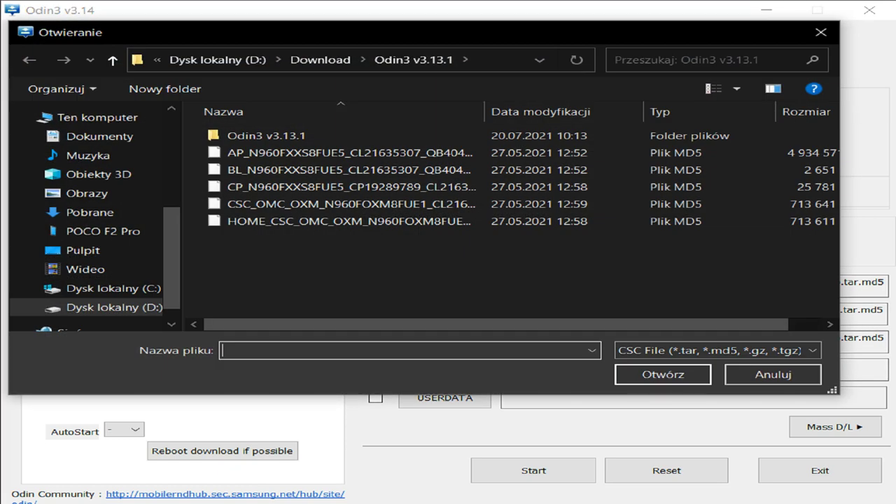
{"action": "left_click", "coordinate": [350, 205]}
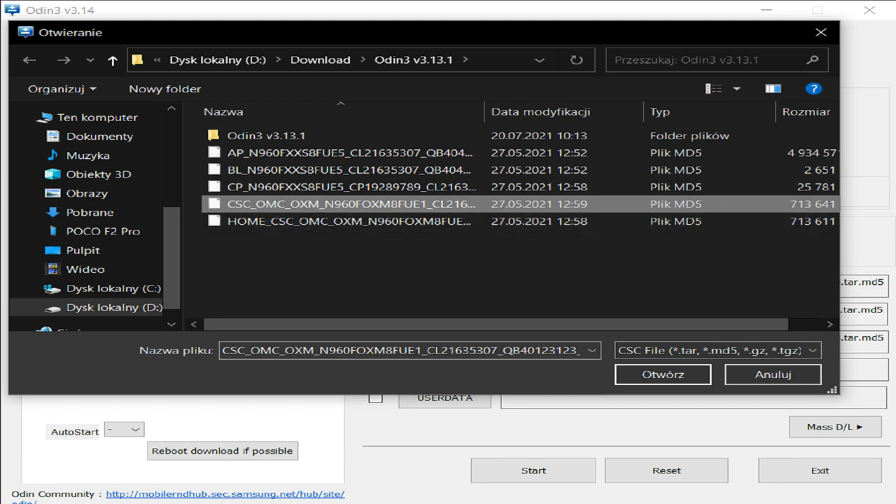
{"action": "left_click", "coordinate": [304, 221]}
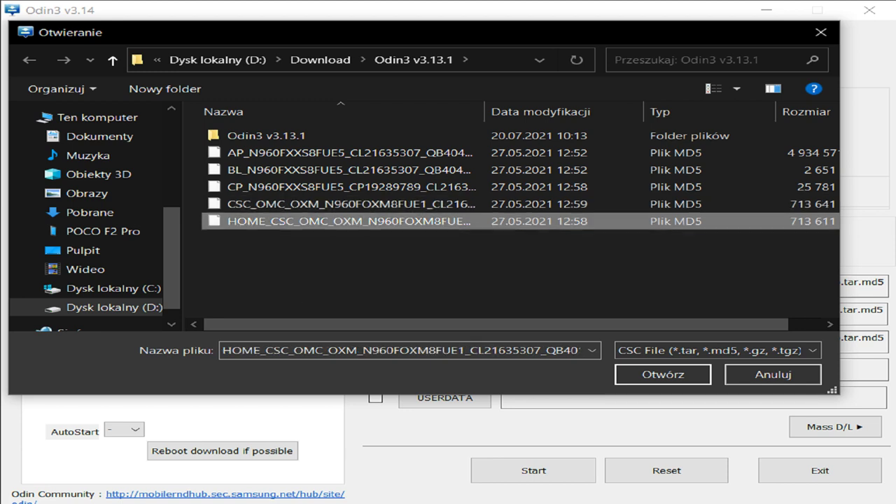
{"action": "left_click", "coordinate": [664, 374]}
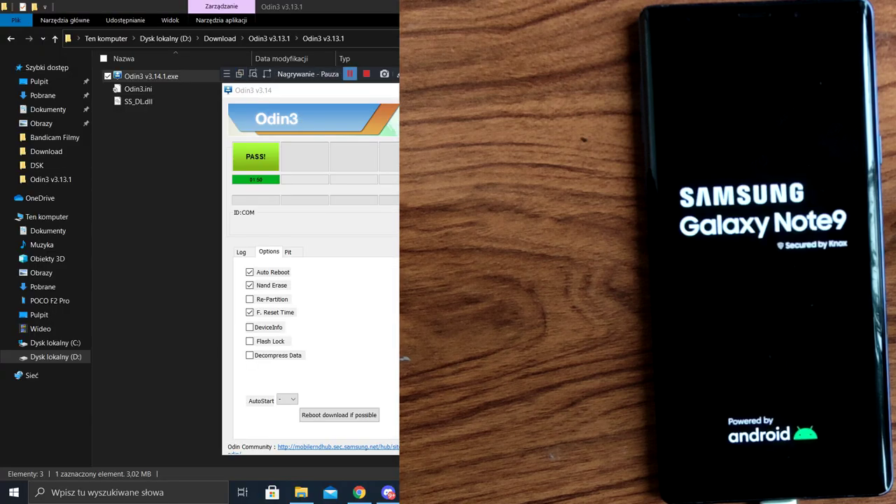
Examine Odin's log of the flash, and go back to the outer Odin3 v3.13.1 folder with the firmware files
{"action": "key", "text": "shift+F12"}
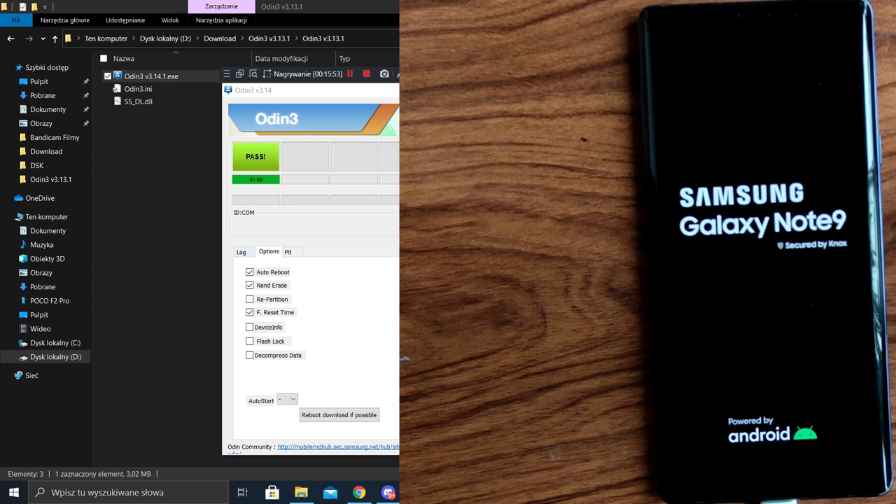
{"action": "left_click", "coordinate": [242, 253]}
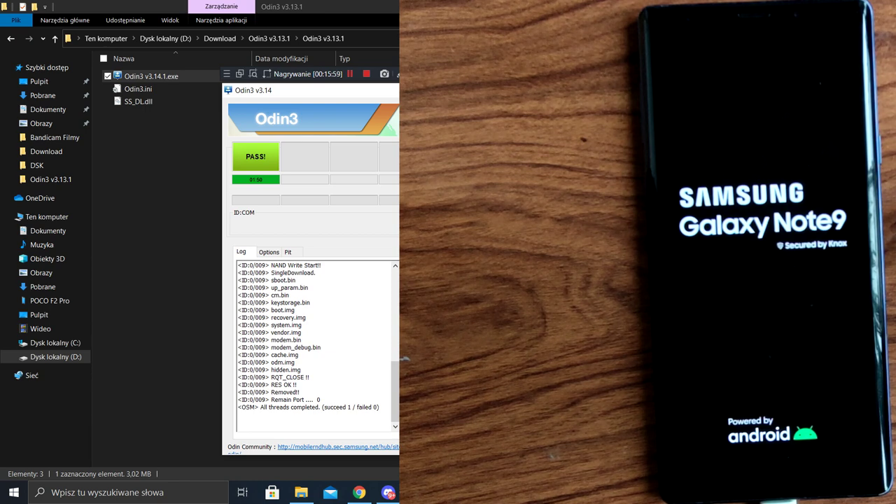
{"action": "left_click", "coordinate": [11, 39]}
{"action": "key", "text": "alt+Up"}
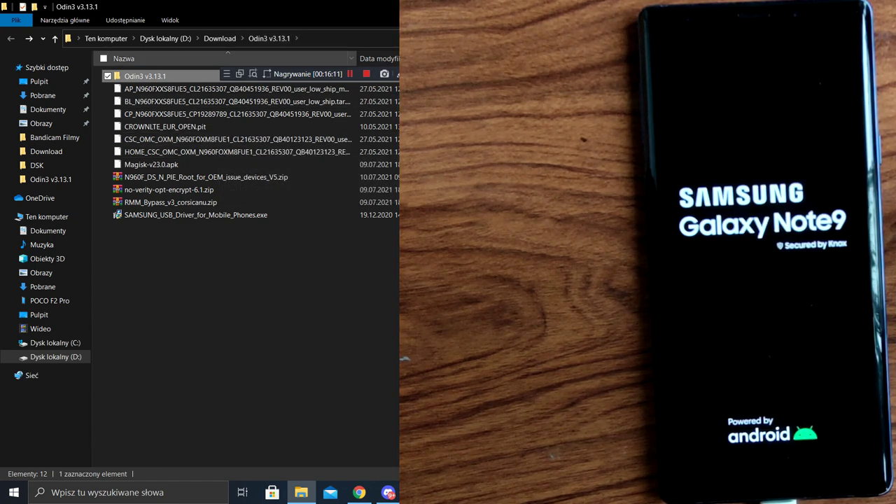
Widen the name column of the firmware file list to fit the full file names, and select the BL file
{"action": "left_click_drag", "start_coordinate": [356, 59], "coordinate": [405, 58]}
{"action": "left_click_drag", "start_coordinate": [308, 74], "coordinate": [467, 28]}
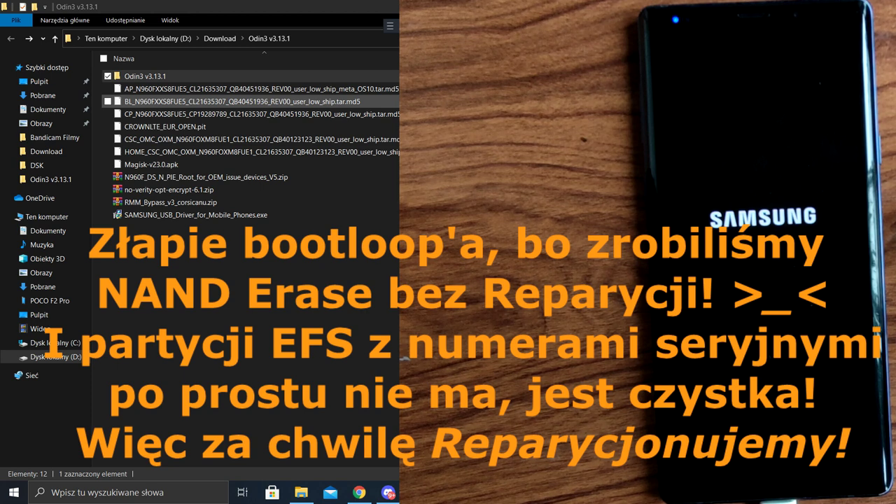
{"action": "left_click", "coordinate": [242, 101]}
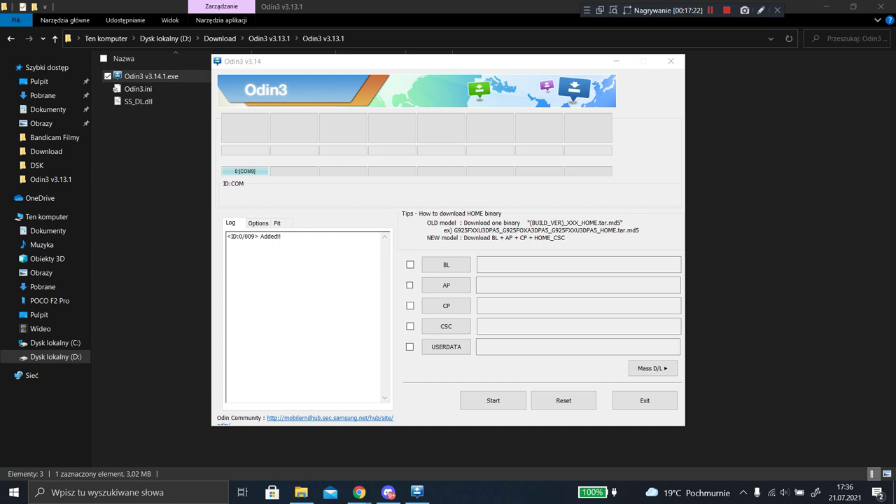
Enable Re-Partition in Odin's options
{"action": "left_click", "coordinate": [258, 223]}
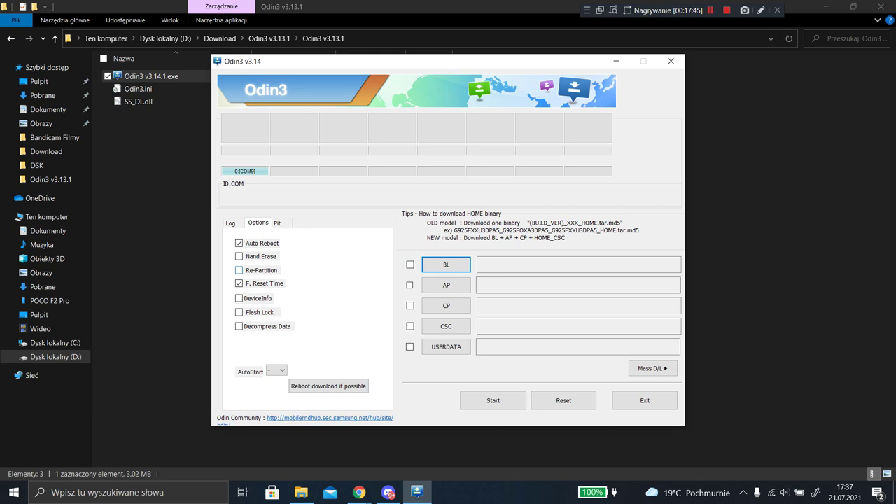
{"action": "left_click", "coordinate": [239, 270]}
Go back to the outer Odin3 v3.13.1 folder and delete CROWNLTE_EUR_OPEN.pit from it
{"action": "left_click", "coordinate": [11, 38]}
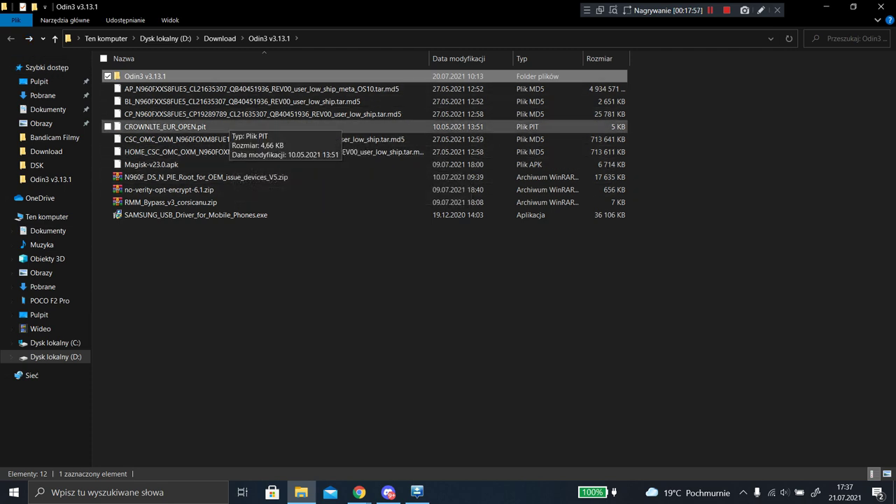
{"action": "left_click", "coordinate": [175, 127]}
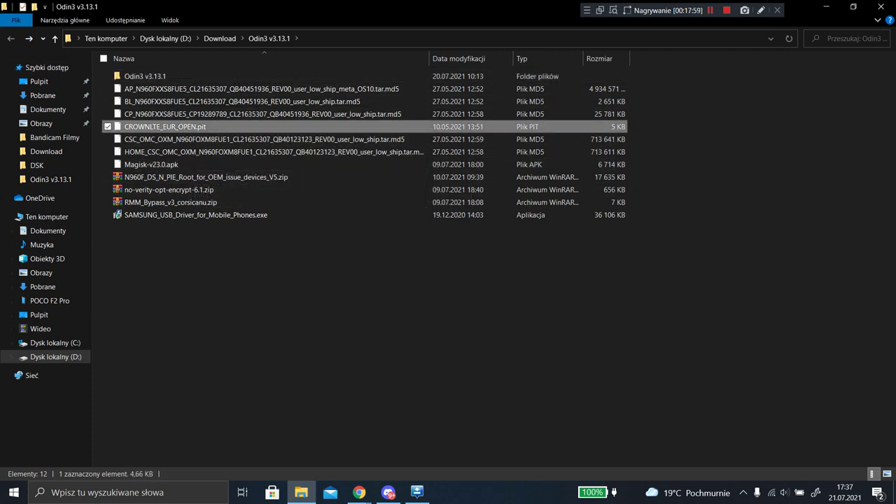
{"action": "key", "text": "Delete"}
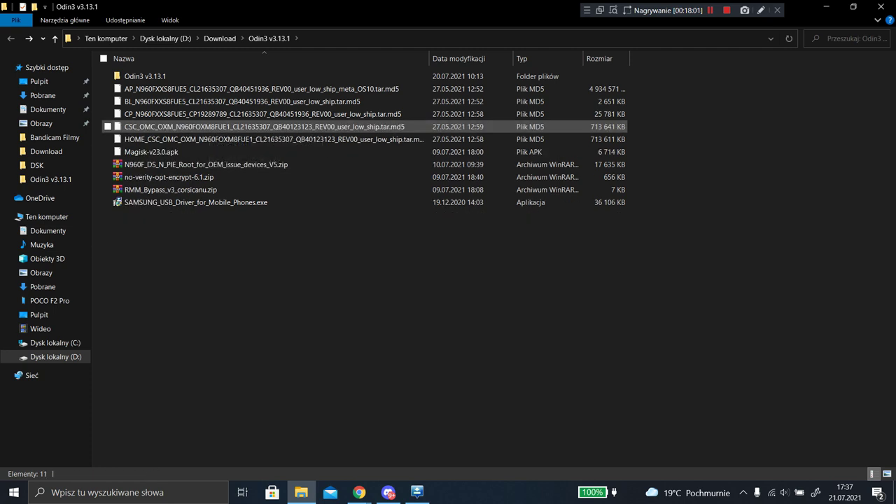
Open the CSC_OMC_OXM_N960FOXM8FUE1 firmware file as an archive in WinRAR
{"action": "left_click", "coordinate": [261, 139]}
{"action": "left_click", "coordinate": [260, 127]}
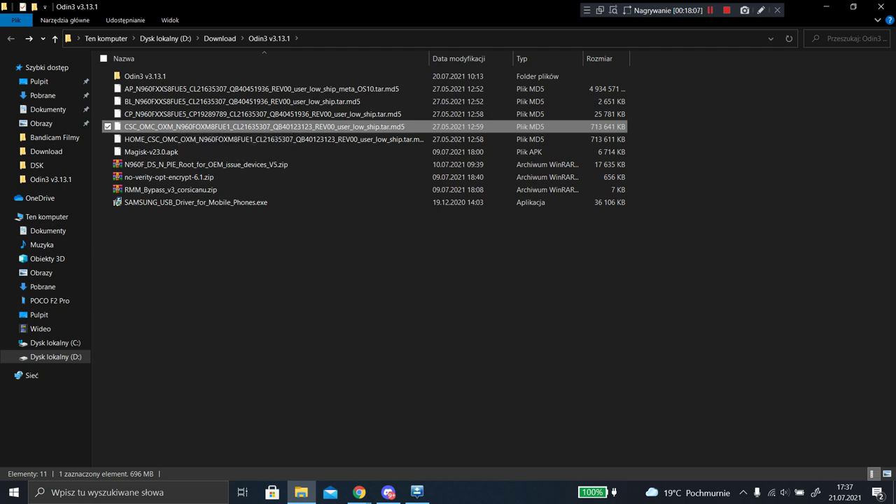
{"action": "right_click", "coordinate": [235, 126]}
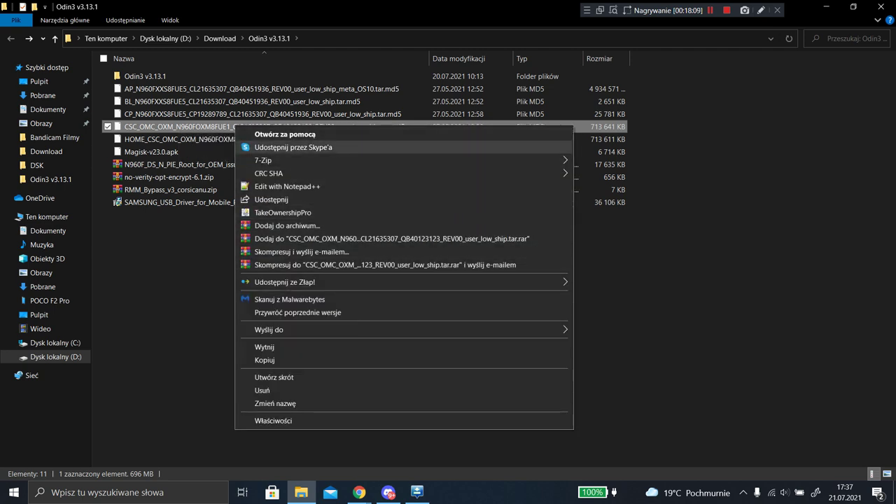
{"action": "left_click", "coordinate": [285, 134]}
{"action": "left_click", "coordinate": [411, 173]}
{"action": "left_click", "coordinate": [351, 266]}
{"action": "left_click", "coordinate": [487, 294]}
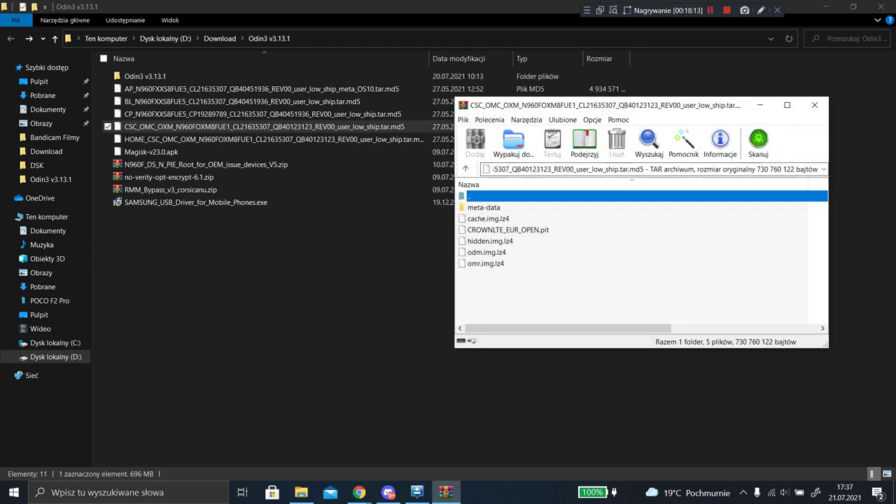
Extract CROWNLTE_EUR_OPEN.pit from the CSC archive into the outer Odin3 v3.13.1 folder
{"action": "left_click", "coordinate": [574, 228]}
{"action": "left_click_drag", "start_coordinate": [518, 95], "coordinate": [562, 52]}
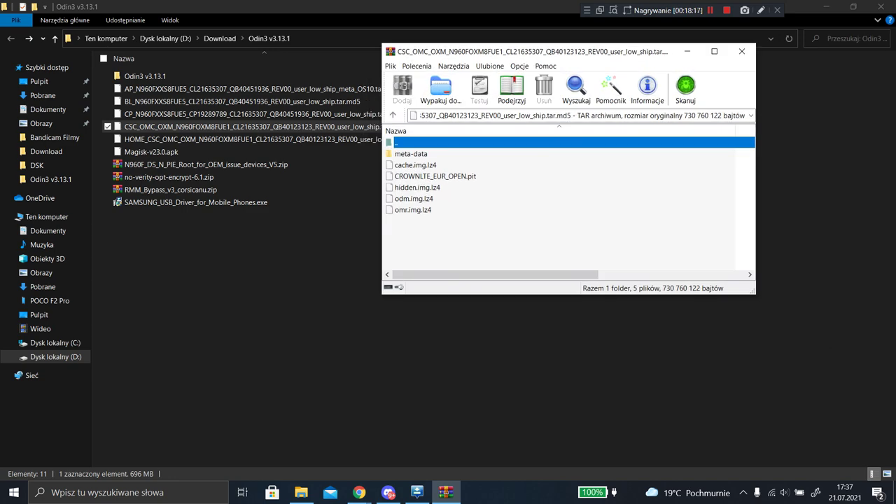
{"action": "left_click", "coordinate": [435, 176]}
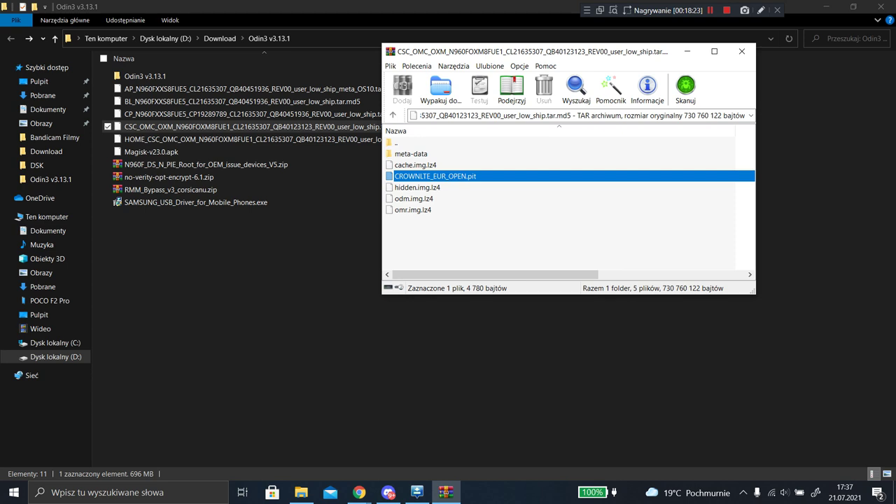
{"action": "left_click_drag", "start_coordinate": [435, 176], "coordinate": [294, 266]}
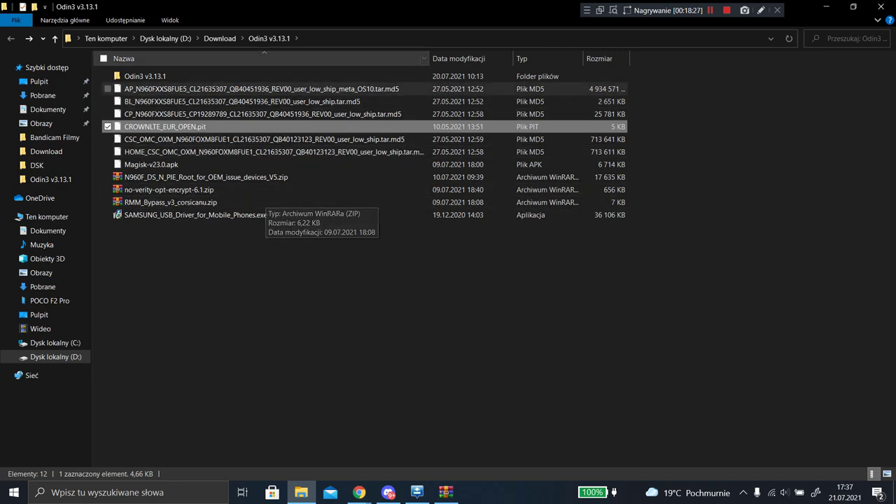
Switch to Odin and load the BL_N960FXXS8FUE5 firmware file into the BL slot
{"action": "left_click", "coordinate": [417, 492]}
{"action": "left_click_drag", "start_coordinate": [420, 61], "coordinate": [439, 82]}
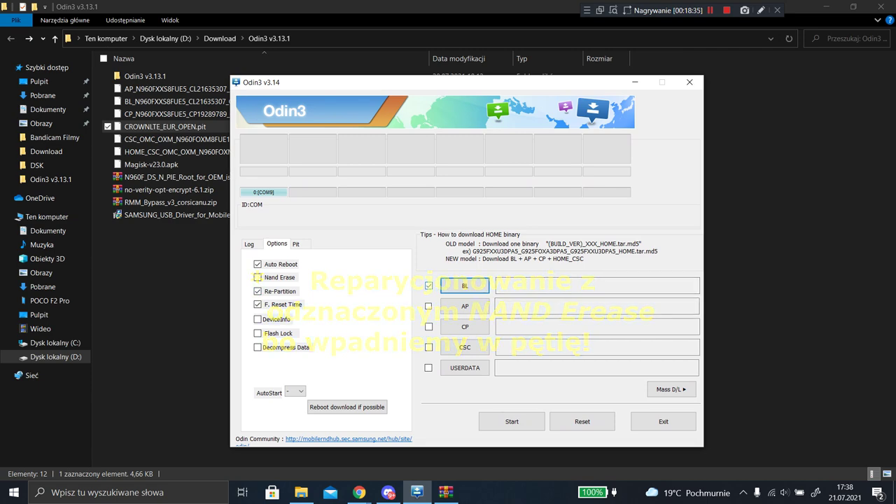
{"action": "left_click", "coordinate": [465, 286]}
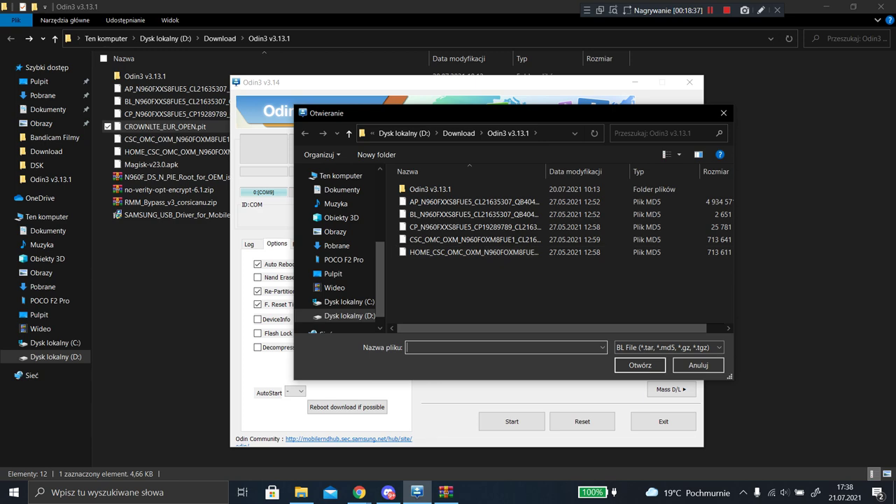
{"action": "double_click", "coordinate": [462, 214]}
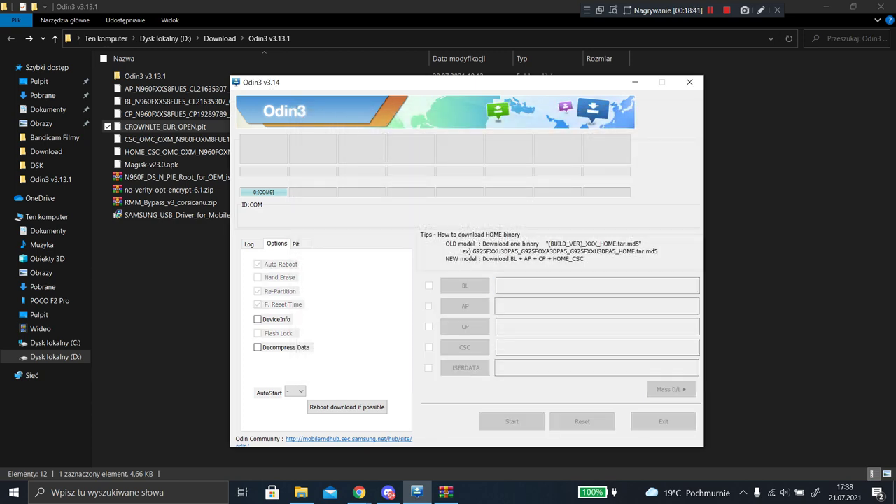
Load the AP_N960FXXS8FUE5 file into the AP slot and the CP_N960FXXS8FUE5 file into the CP slot
{"action": "left_click", "coordinate": [465, 306]}
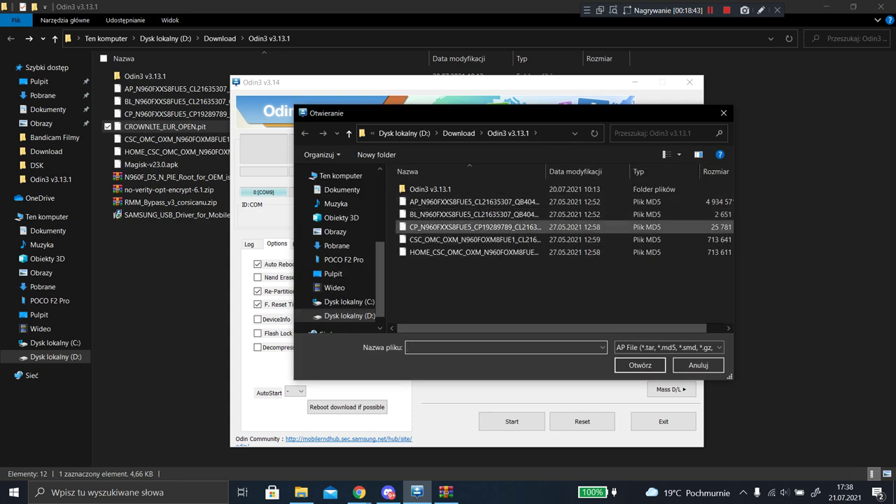
{"action": "double_click", "coordinate": [462, 202]}
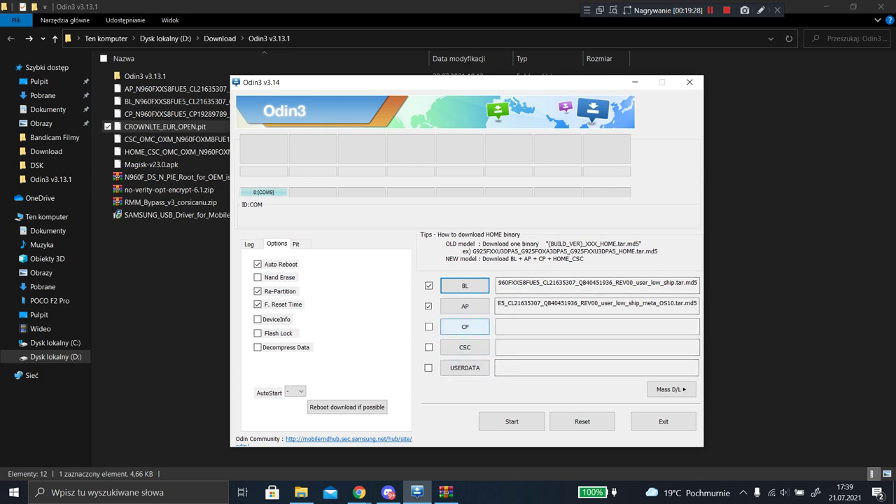
{"action": "left_click", "coordinate": [465, 326]}
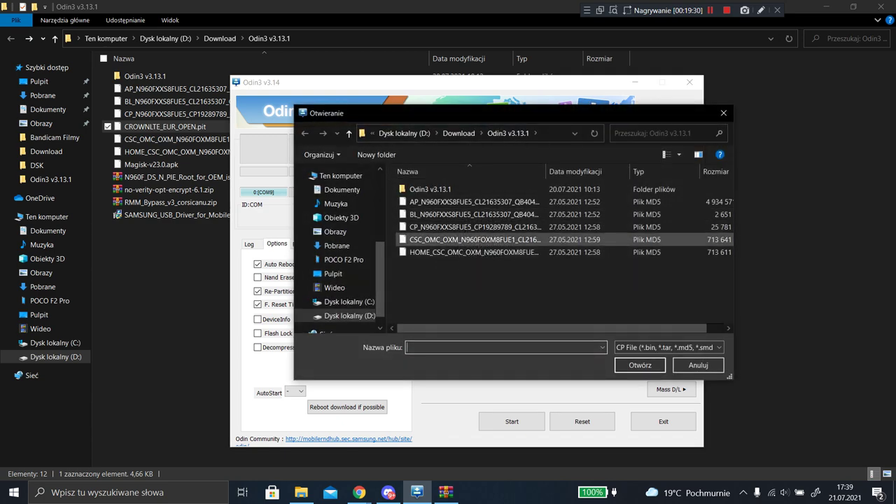
{"action": "double_click", "coordinate": [473, 227]}
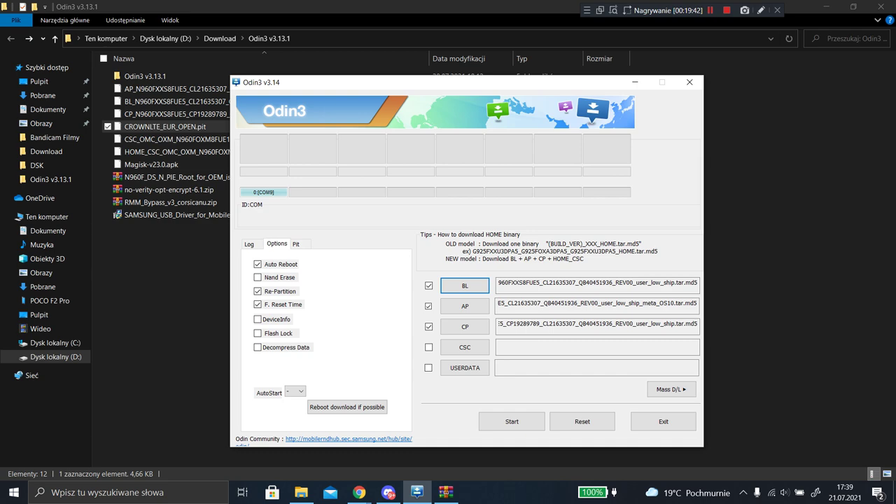
Load the full CSC_OMC_OXM_N960FOXM8FUE1 file instead of HOME_CSC into the CSC slot, and check its path
{"action": "left_click", "coordinate": [465, 347]}
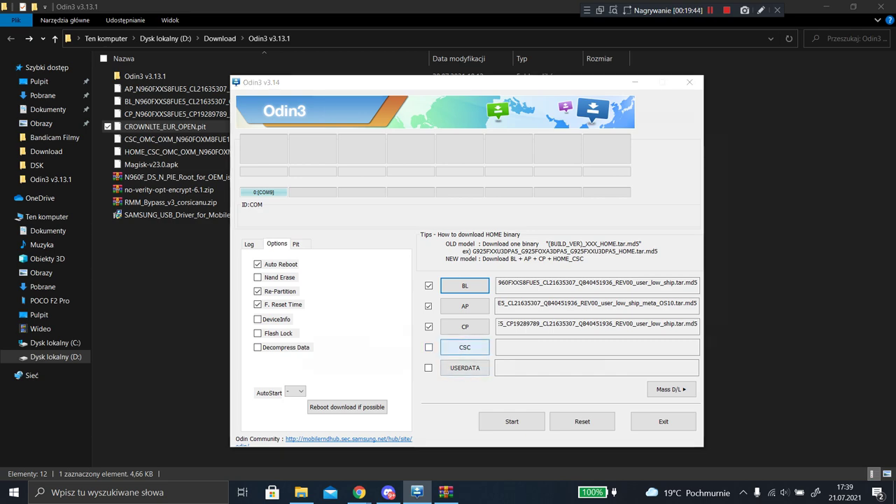
{"action": "left_click", "coordinate": [474, 252]}
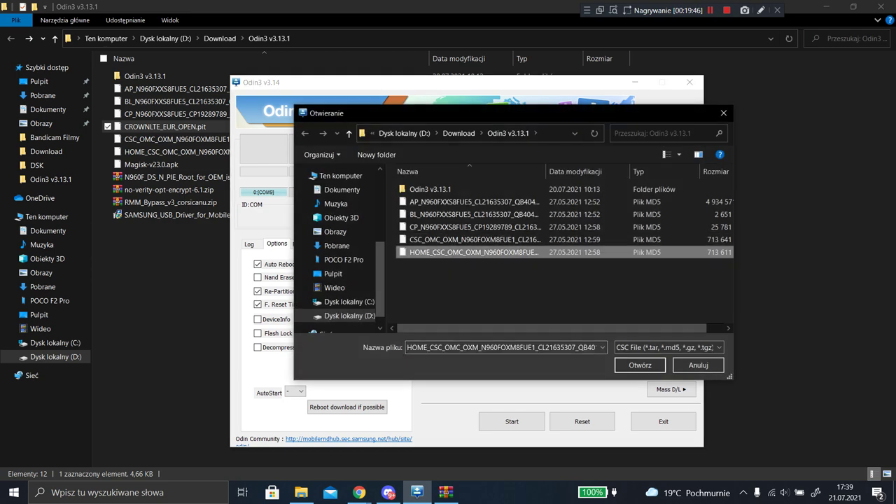
{"action": "left_click", "coordinate": [459, 239]}
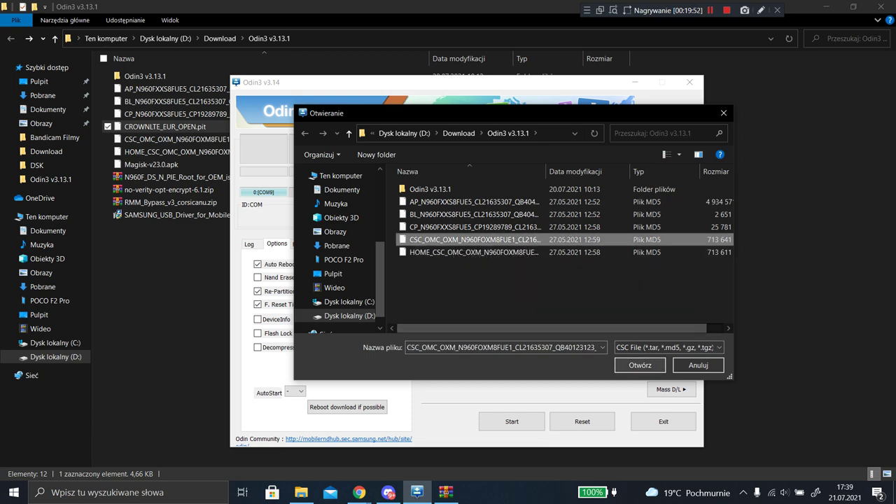
{"action": "left_click", "coordinate": [640, 365]}
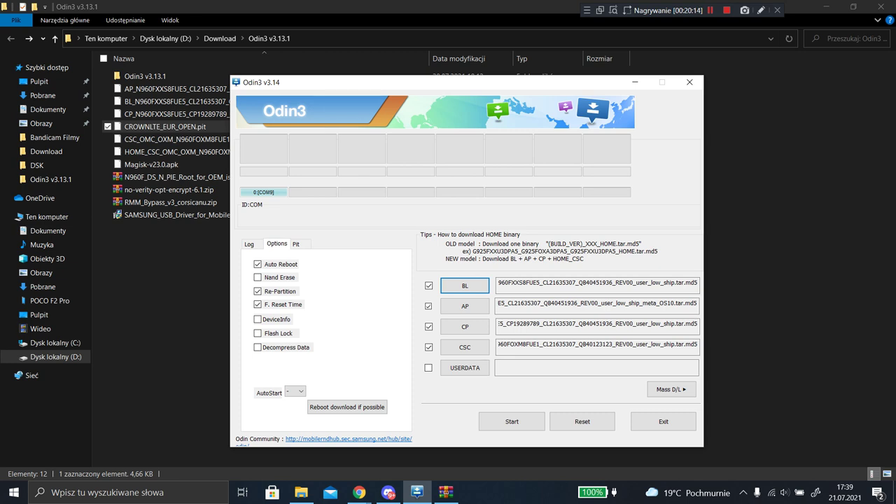
{"action": "left_click_drag", "start_coordinate": [526, 344], "coordinate": [665, 344]}
{"action": "left_click", "coordinate": [574, 344]}
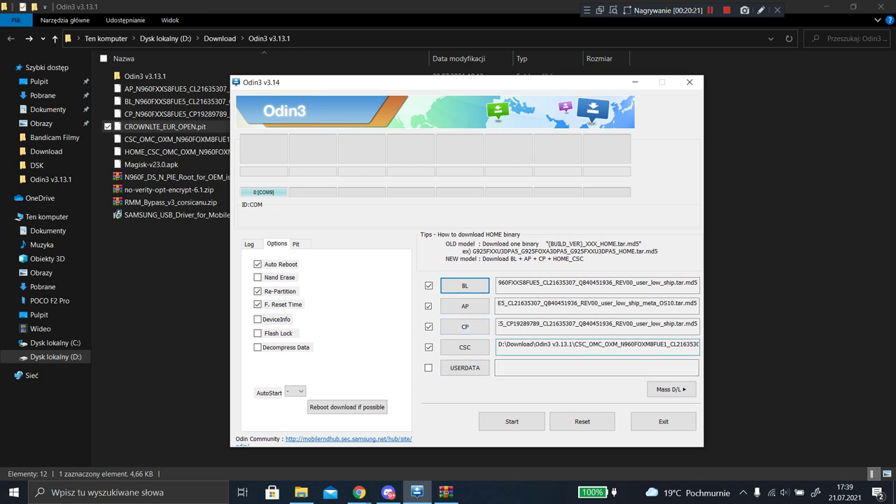
{"action": "left_click_drag", "start_coordinate": [510, 344], "coordinate": [698, 345]}
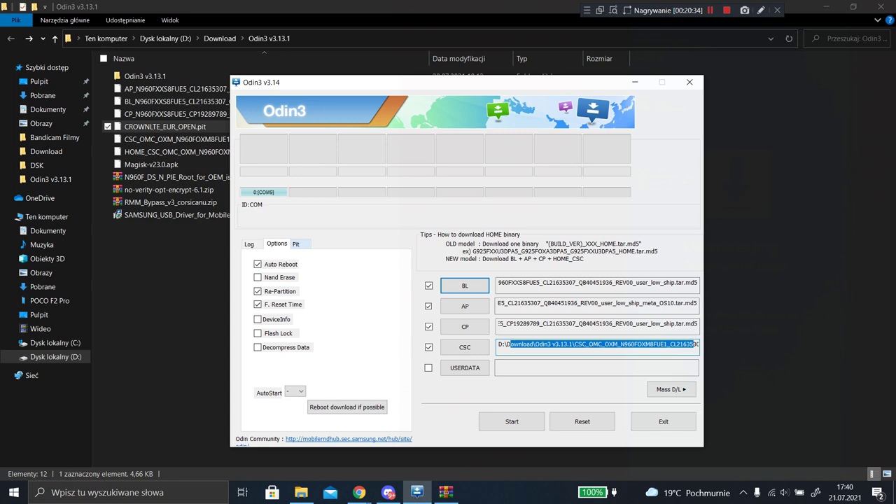
Load CROWNLTE_EUR_OPEN.pit as Odin's PIT file, accepting the engineers-only warning, and start the flash
{"action": "left_click", "coordinate": [297, 244]}
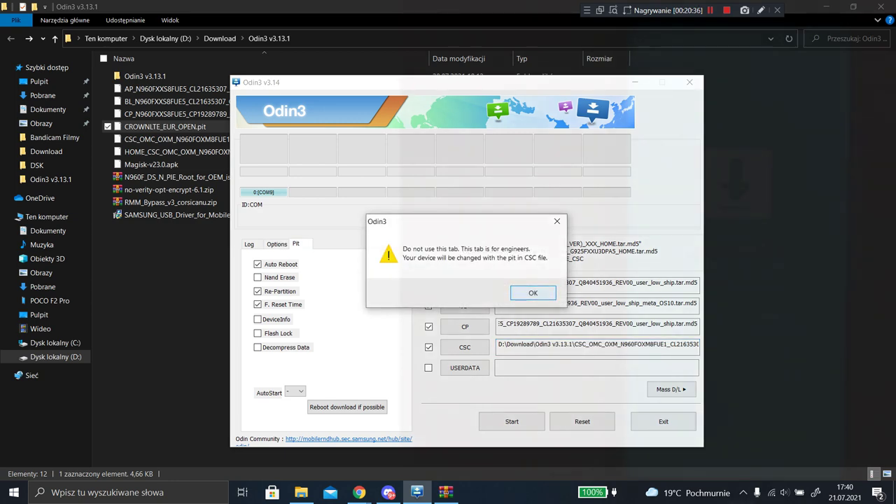
{"action": "left_click", "coordinate": [532, 293]}
{"action": "left_click", "coordinate": [302, 273]}
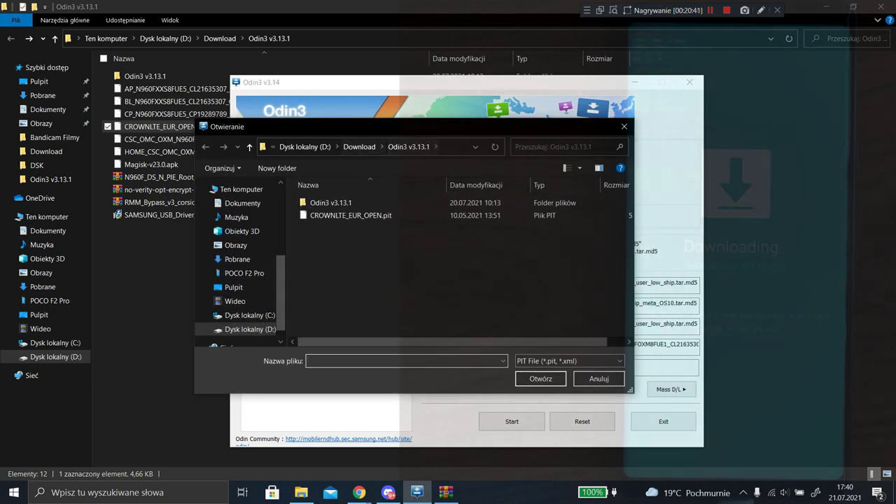
{"action": "left_click", "coordinate": [351, 216]}
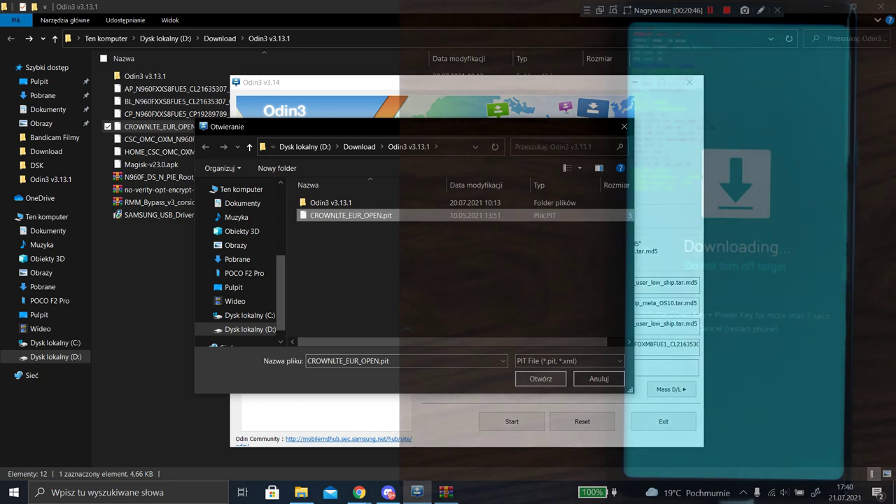
{"action": "left_click", "coordinate": [540, 379]}
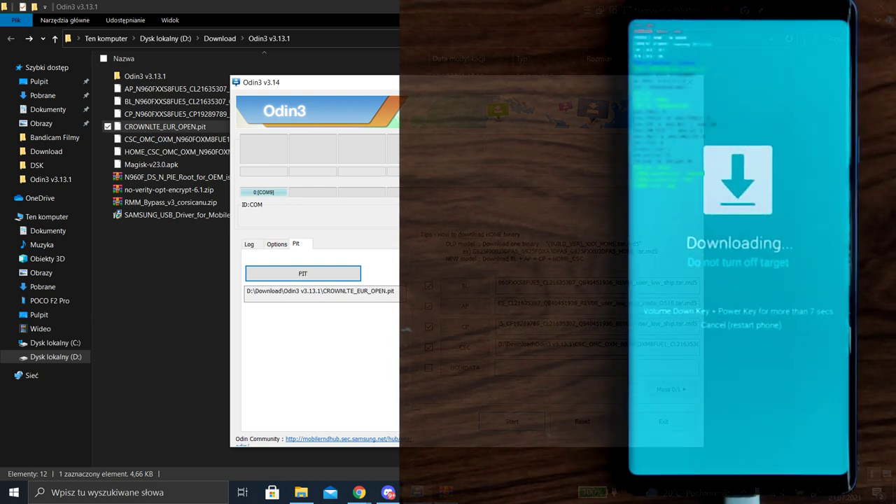
{"action": "left_click", "coordinate": [513, 421]}
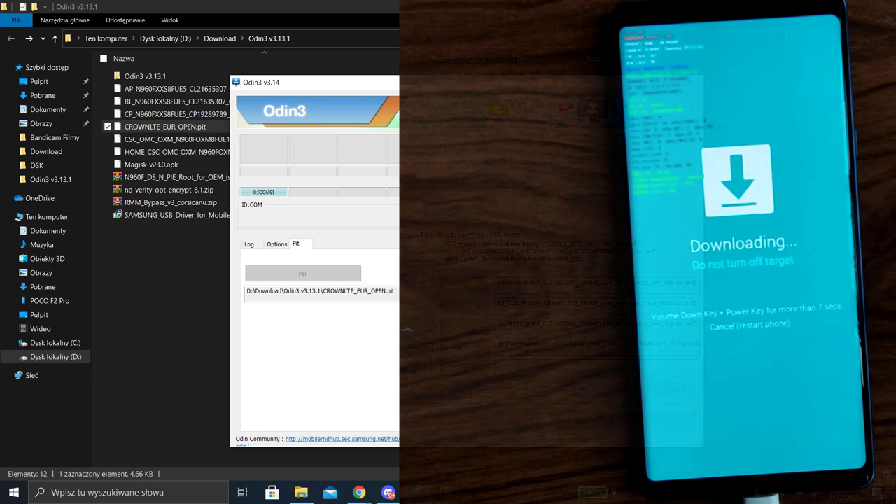